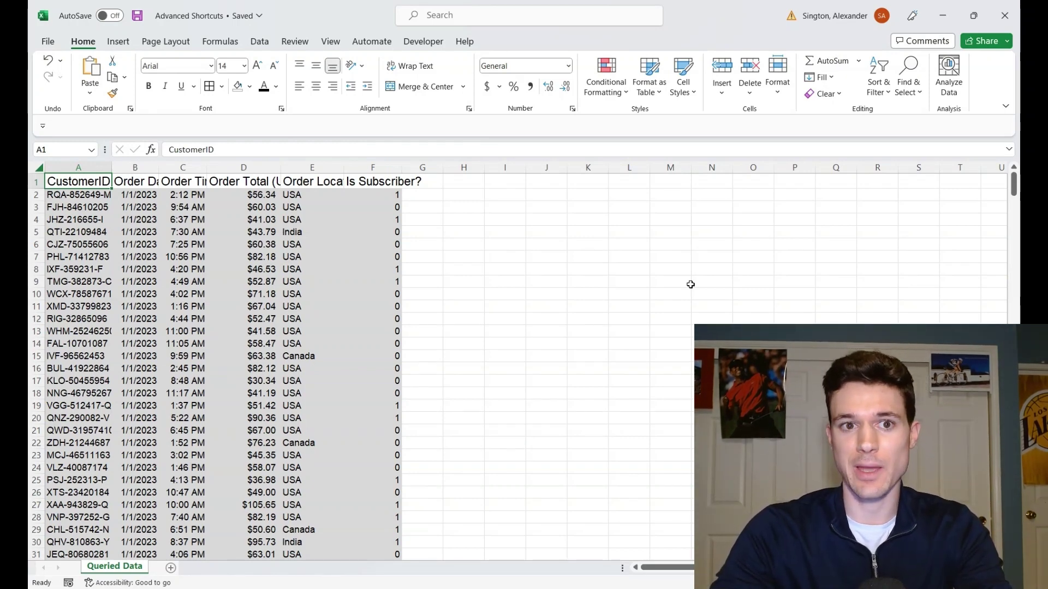
{"action": "key", "text": "alt"}
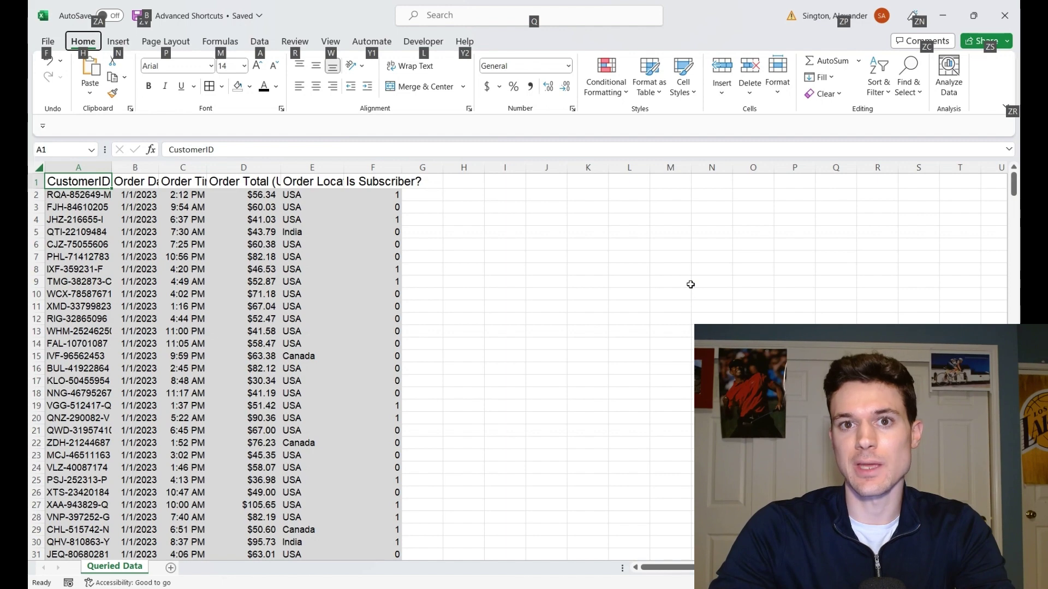
{"action": "key", "text": "h"}
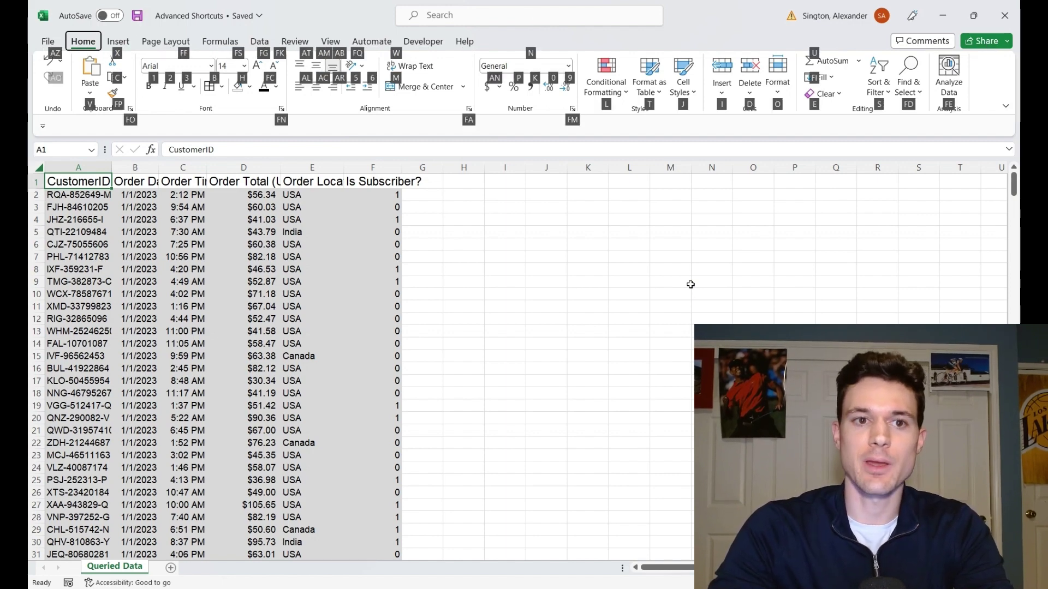
{"action": "key", "text": "Escape"}
{"action": "key", "text": "a"}
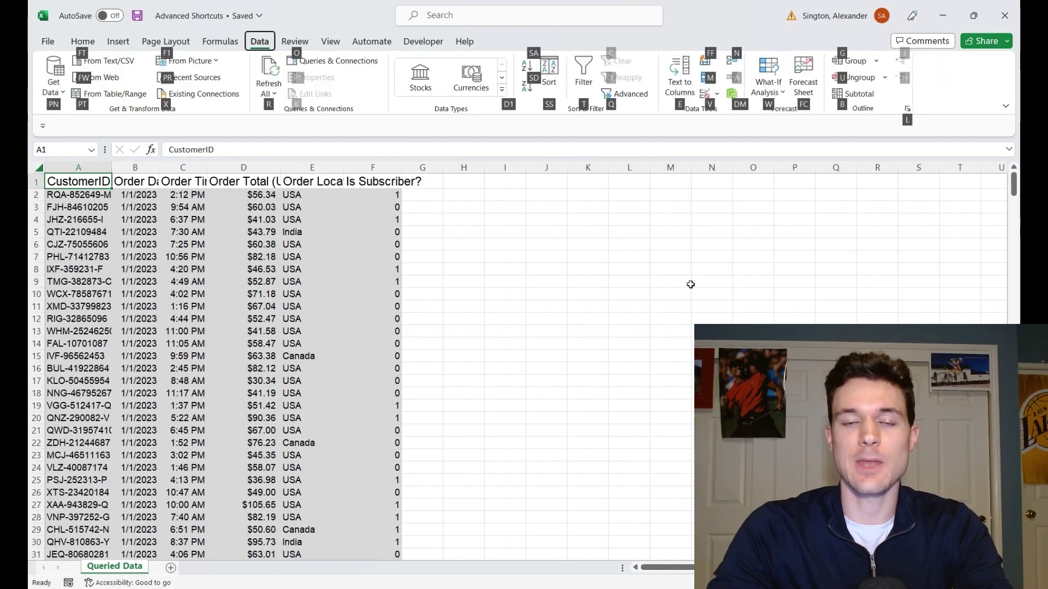
{"action": "key", "text": "Escape"}
{"action": "key", "text": "Escape"}
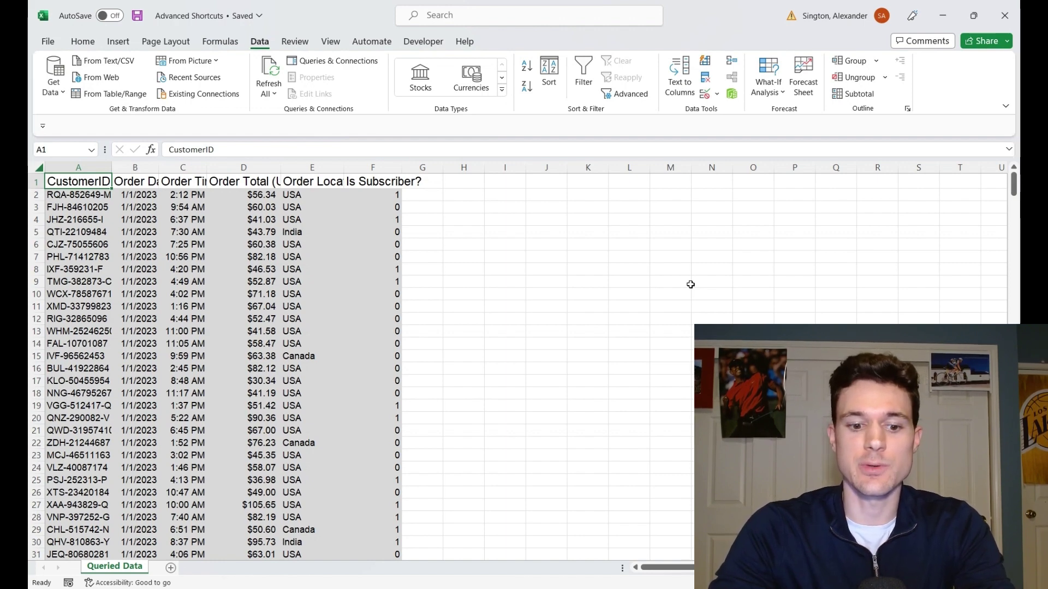
{"action": "key", "text": "alt"}
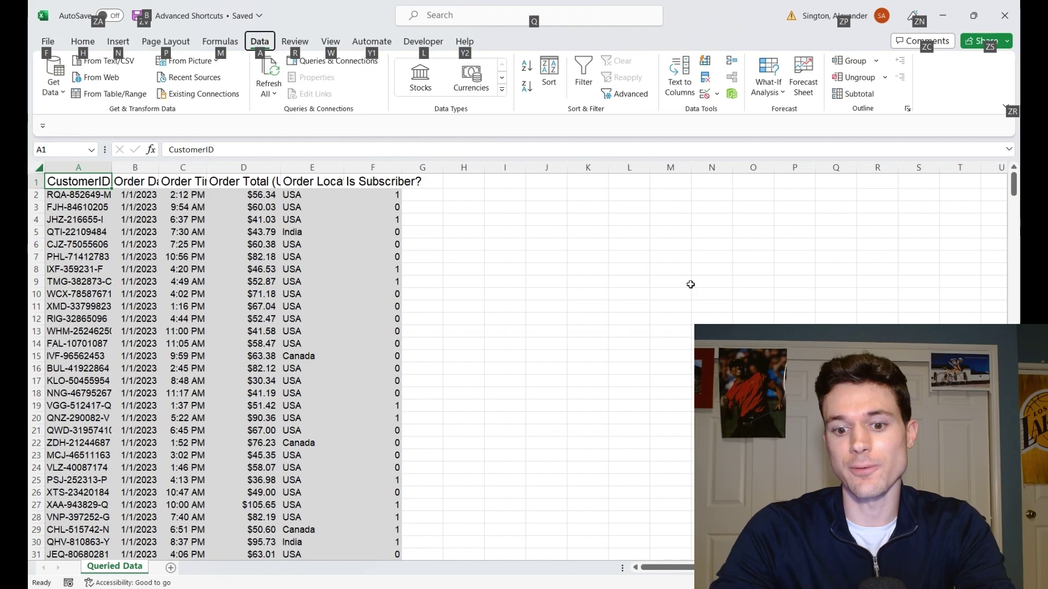
{"action": "key", "text": "h"}
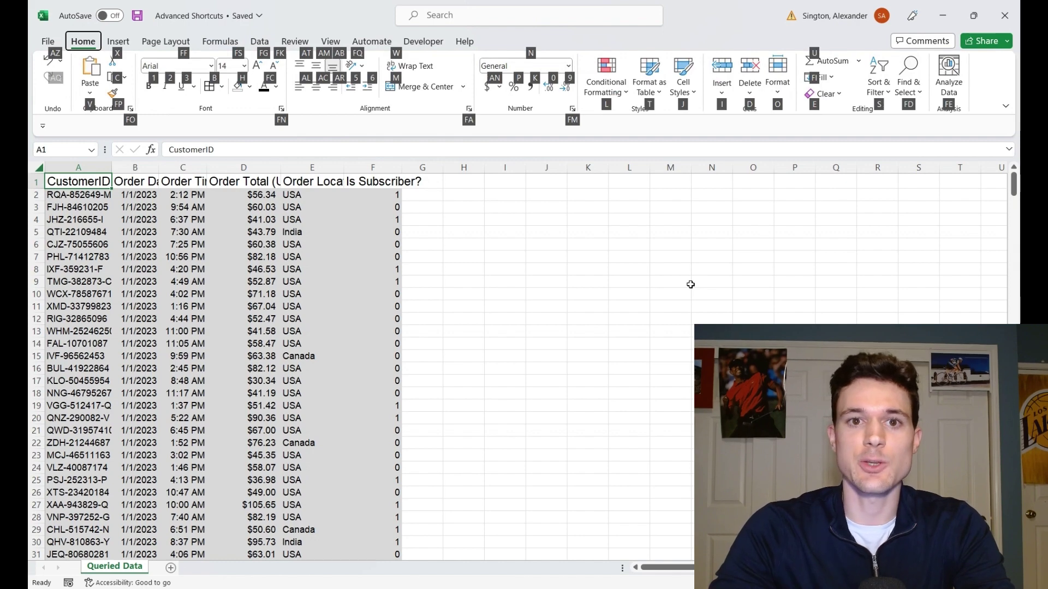
{"action": "key", "text": "Escape"}
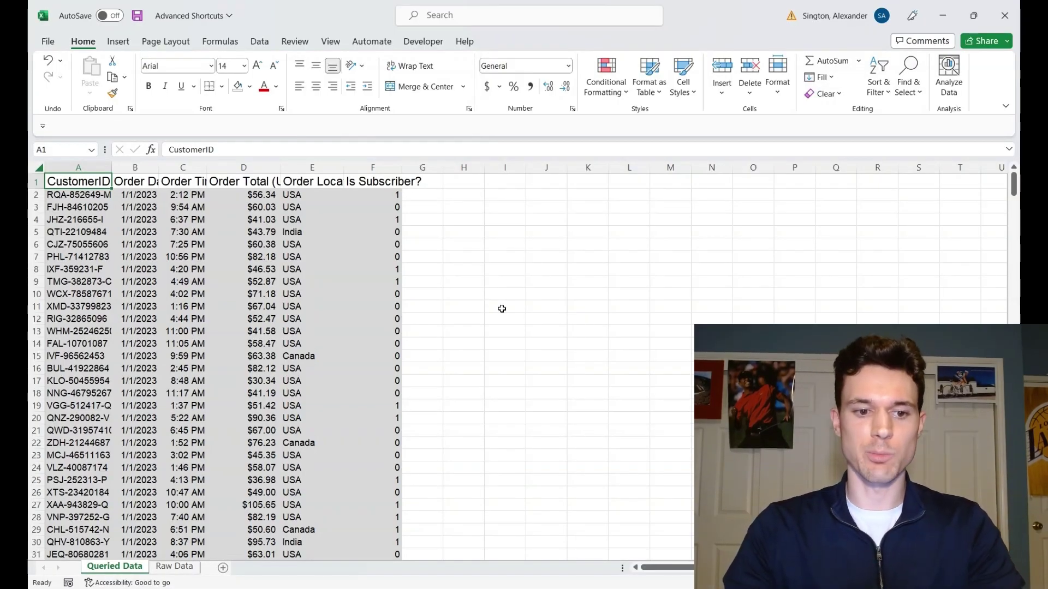
{"action": "key", "text": "ctrl+Page_Down"}
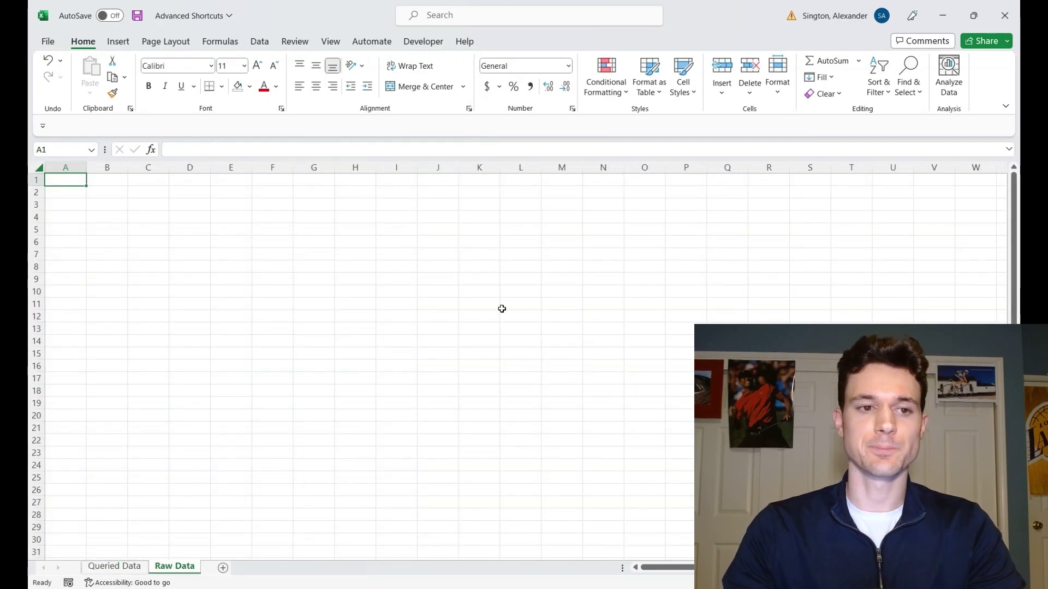
{"action": "key", "text": "ctrl+Page_Up"}
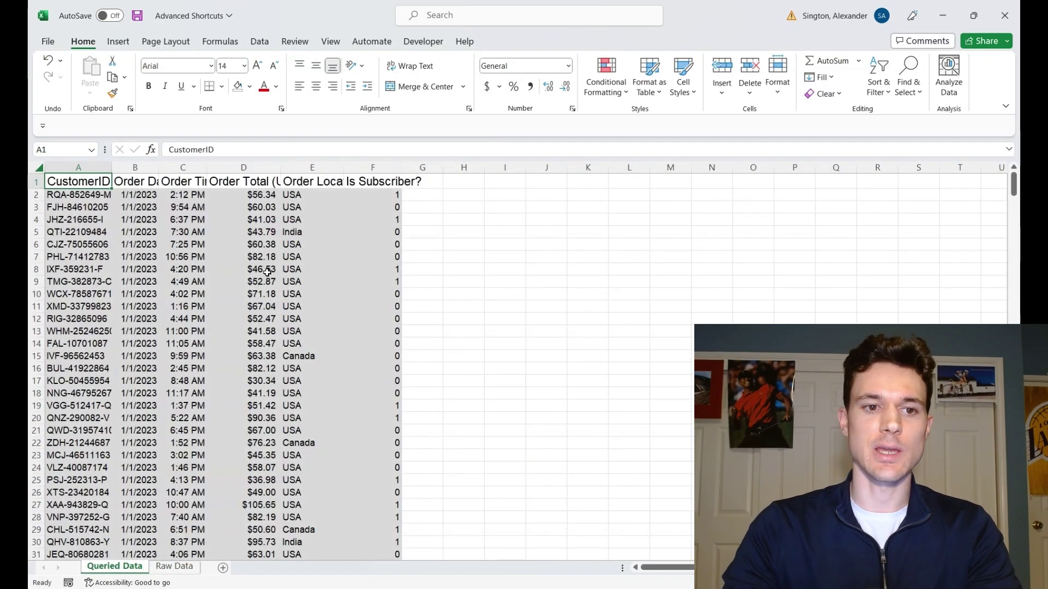
Copy the entire order data range, including its headers, on the Queried Data sheet.
{"action": "left_click", "coordinate": [184, 256]}
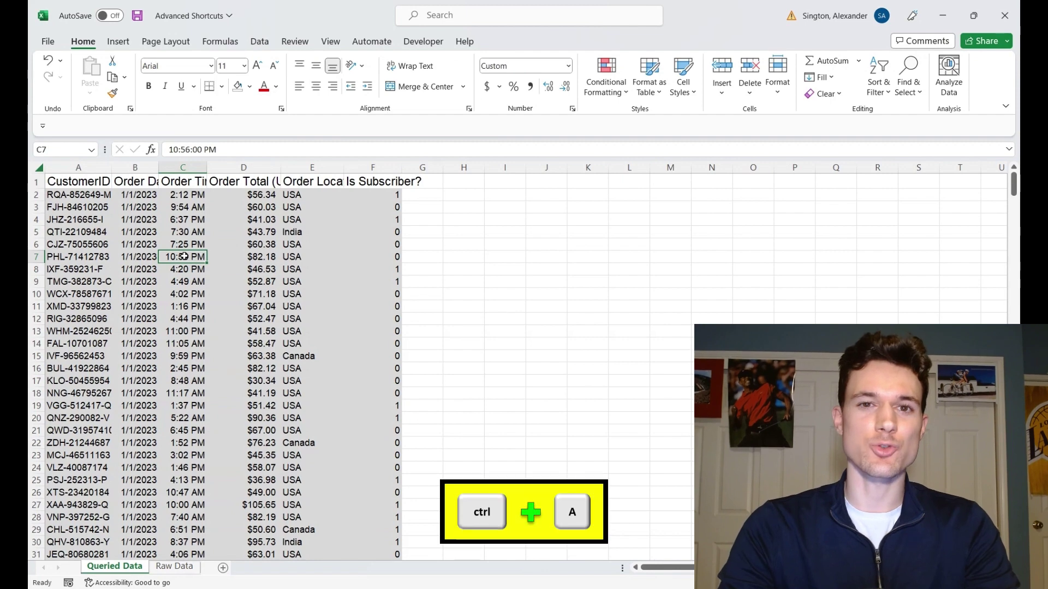
{"action": "key", "text": "ctrl+shift+space"}
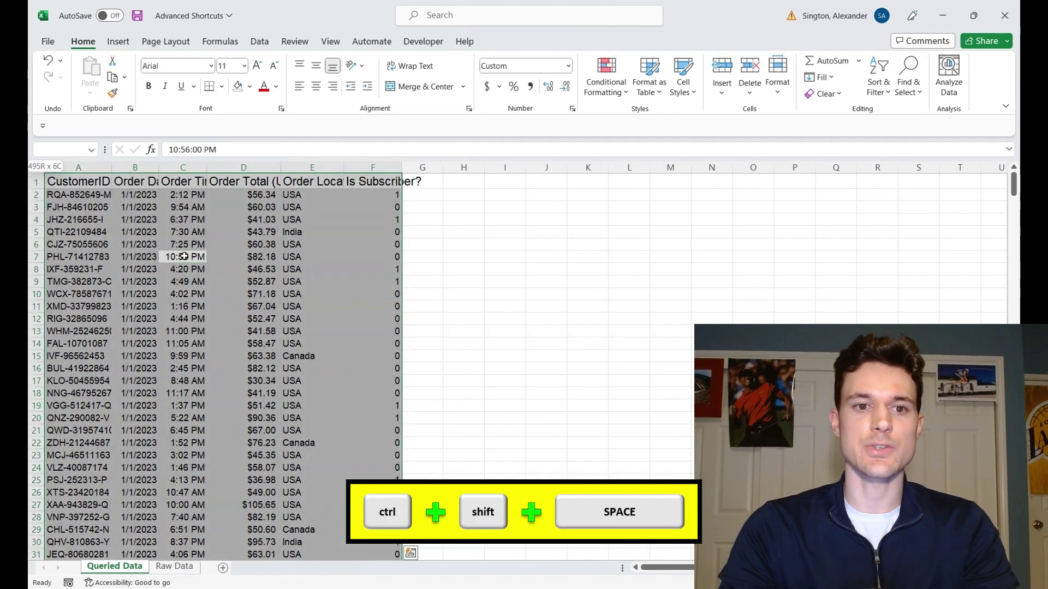
{"action": "key", "text": "ctrl+c"}
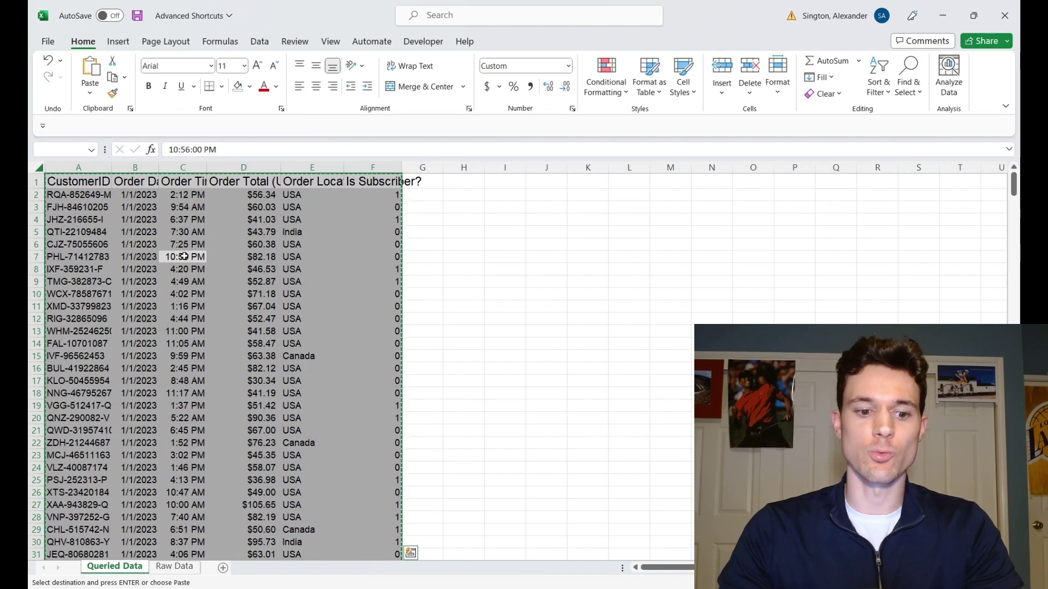
Paste the copied data as values with number formatting into cell A1 of the Raw Data sheet.
{"action": "key", "text": "ctrl+Page_Down"}
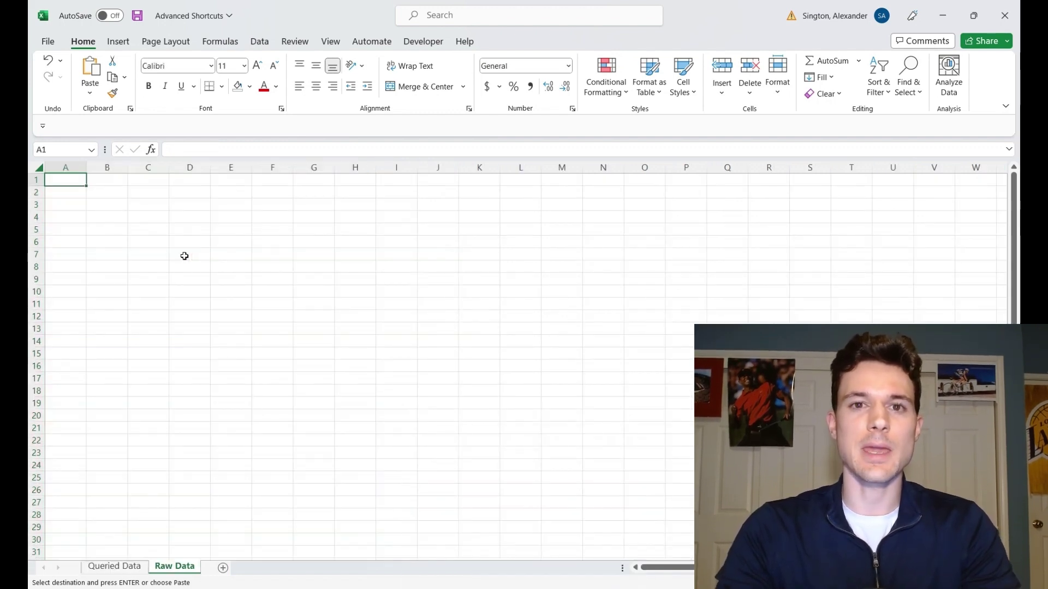
{"action": "key", "text": "alt"}
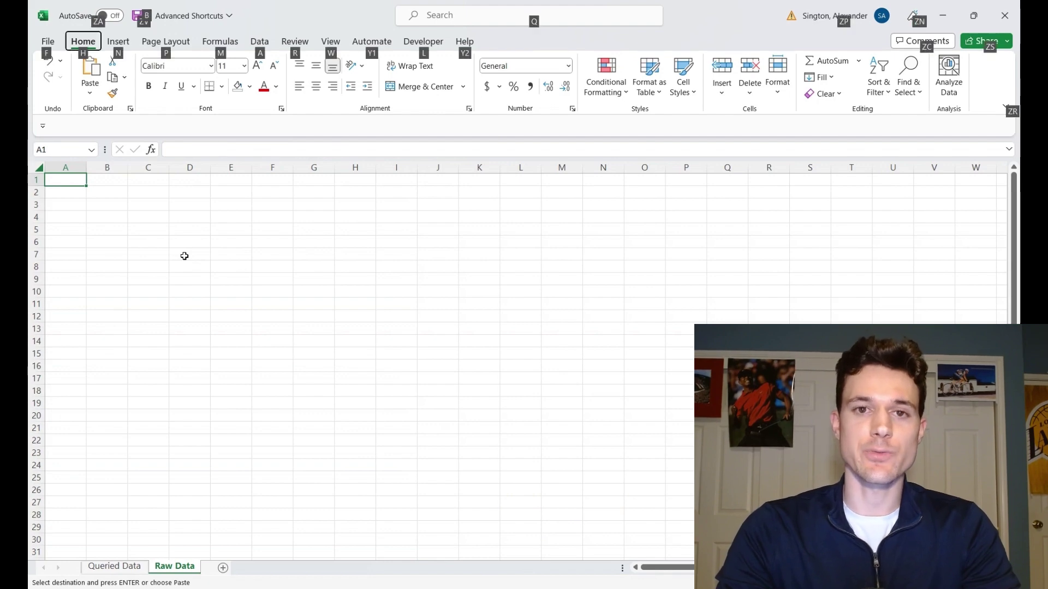
{"action": "key", "text": "h"}
{"action": "key", "text": "v"}
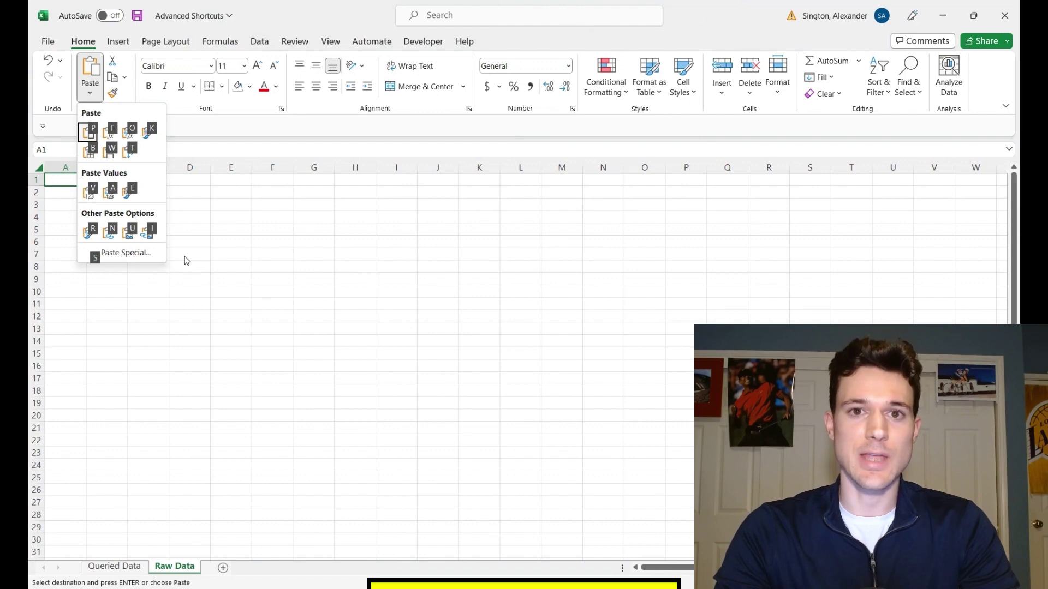
{"action": "key", "text": "a"}
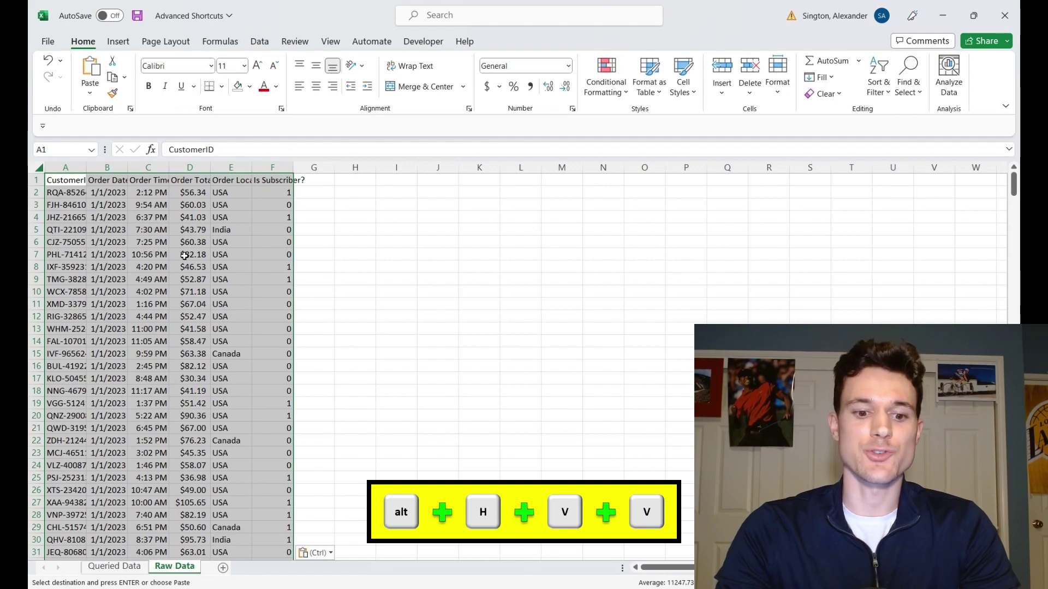
{"action": "key", "text": "alt"}
{"action": "key", "text": "h"}
{"action": "key", "text": "v"}
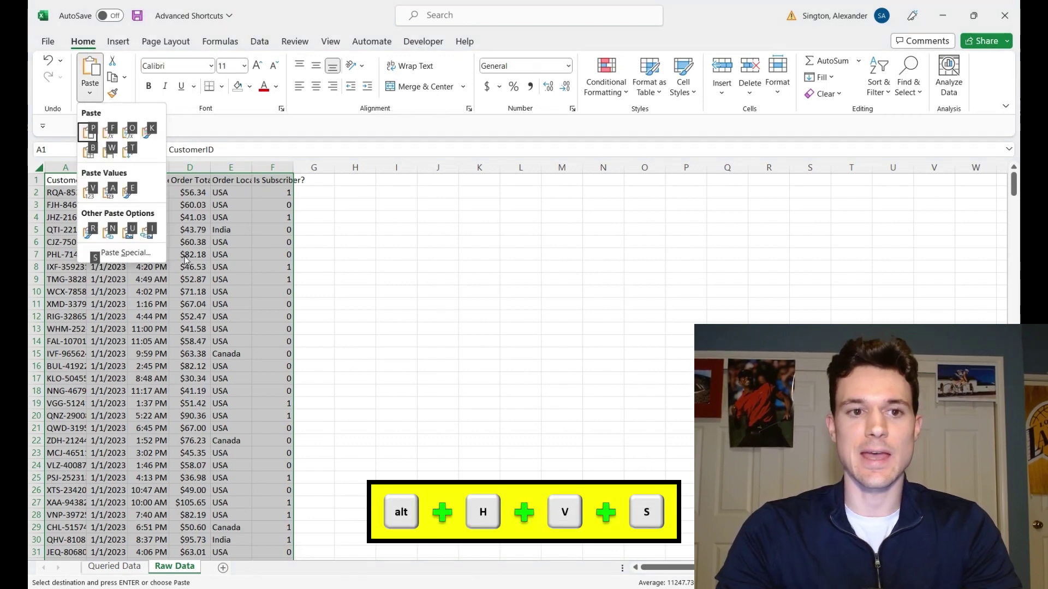
{"action": "key", "text": "s"}
{"action": "left_click", "coordinate": [818, 204]}
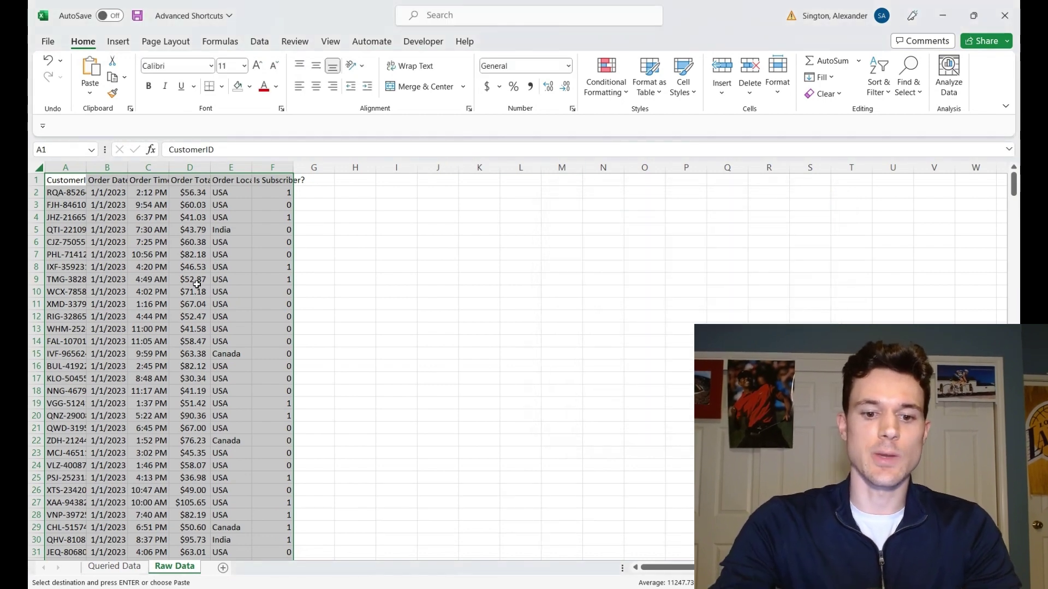
Convert the pasted range A1:F495 into a table with headers and name the table Orders.
{"action": "key", "text": "ctrl+t"}
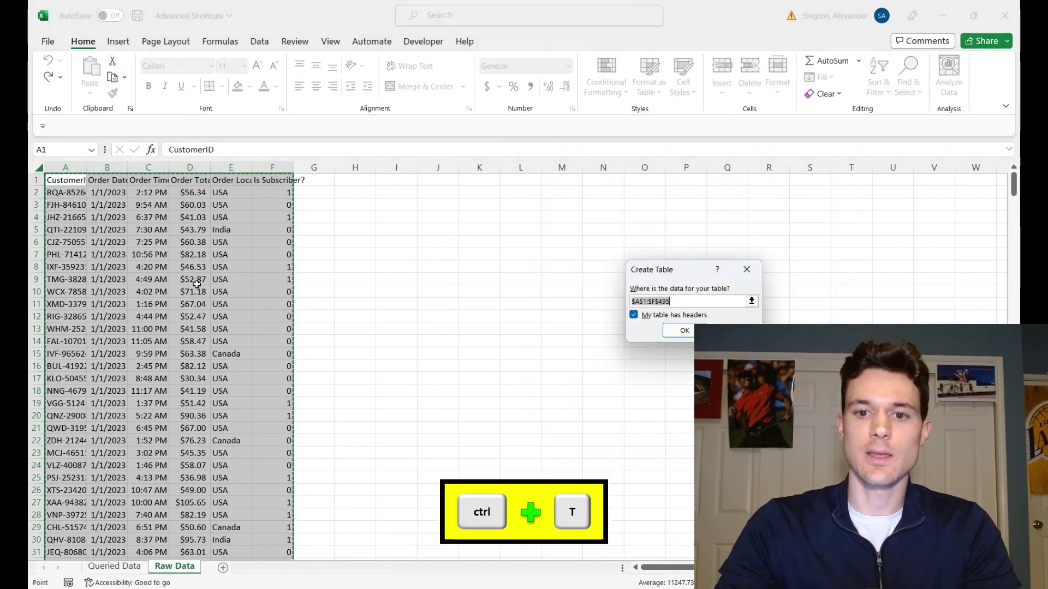
{"action": "key", "text": "Return"}
{"action": "left_click", "coordinate": [76, 79]}
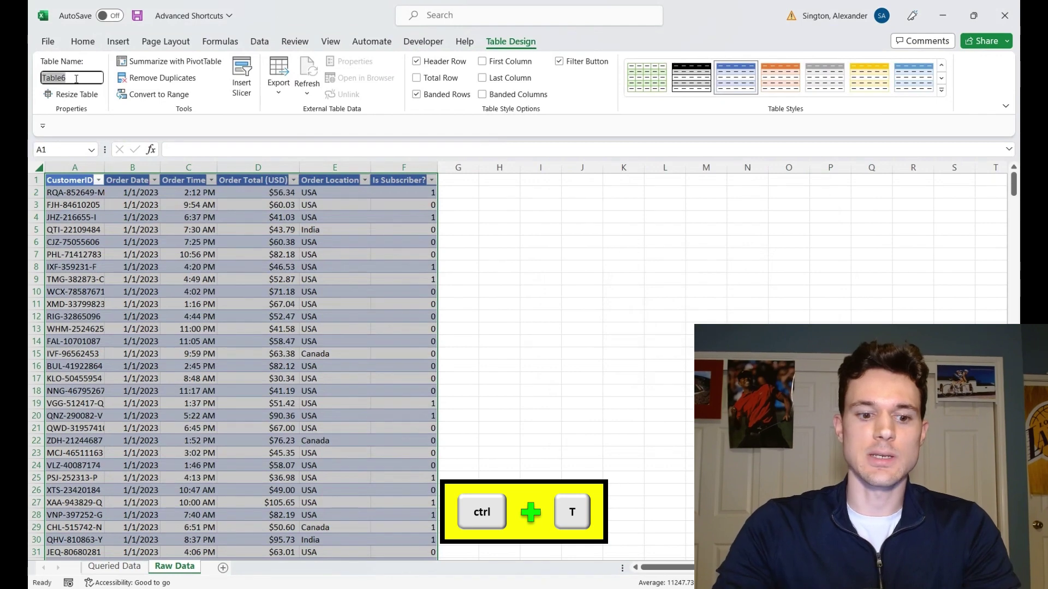
{"action": "type", "text": "Orders"}
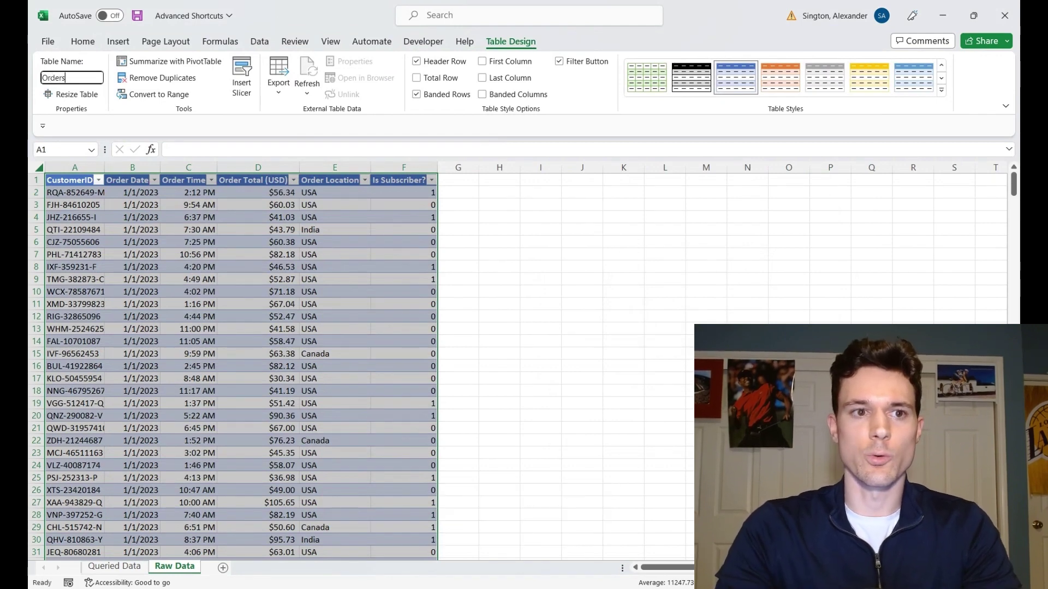
{"action": "key", "text": "Return"}
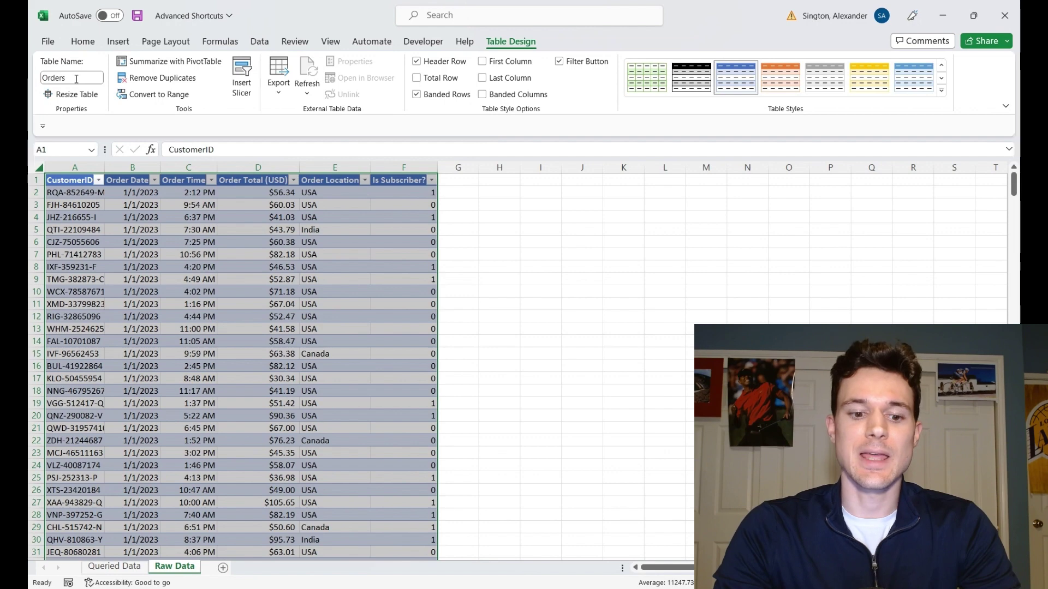
AutoFit the column widths of the Orders table.
{"action": "key", "text": "alt+h"}
{"action": "key", "text": "o"}
{"action": "key", "text": "i"}
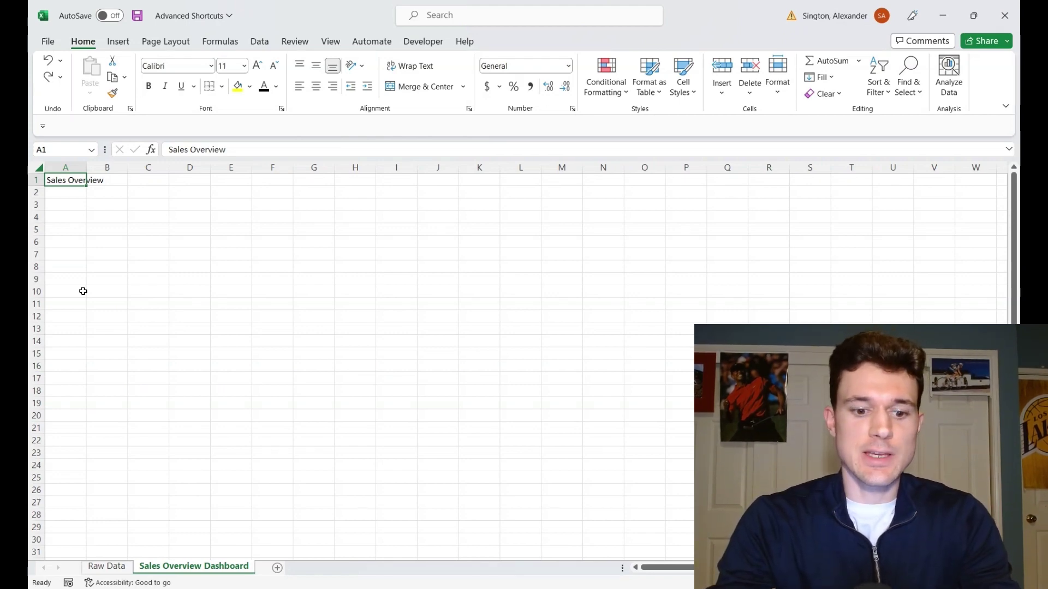
Set the font size of the Sales Overview title in cell A1 of the dashboard sheet to 40.
{"action": "key", "text": "alt"}
{"action": "key", "text": "h"}
{"action": "key", "text": "f"}
{"action": "key", "text": "s"}
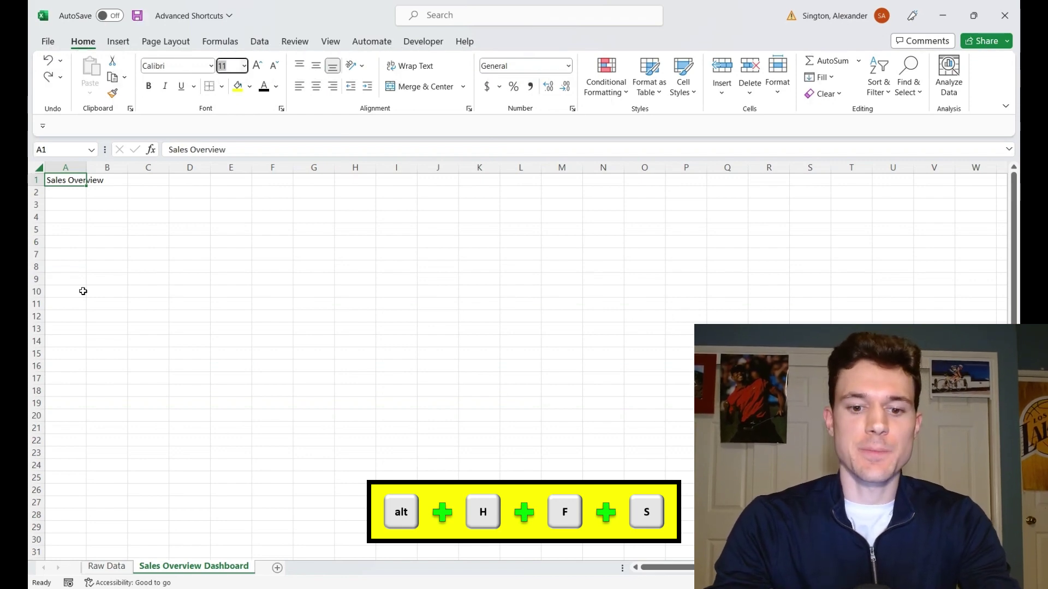
{"action": "type", "text": "40"}
{"action": "key", "text": "Return"}
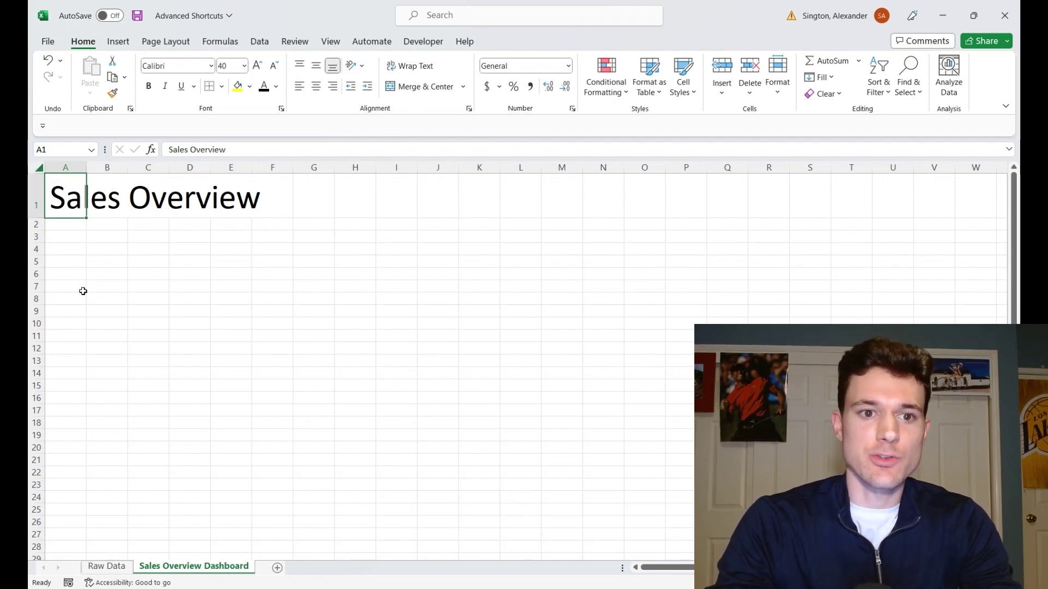
Set the Sales Overview title's font color to the standard blue and make it bold and underlined.
{"action": "key", "text": "alt+h"}
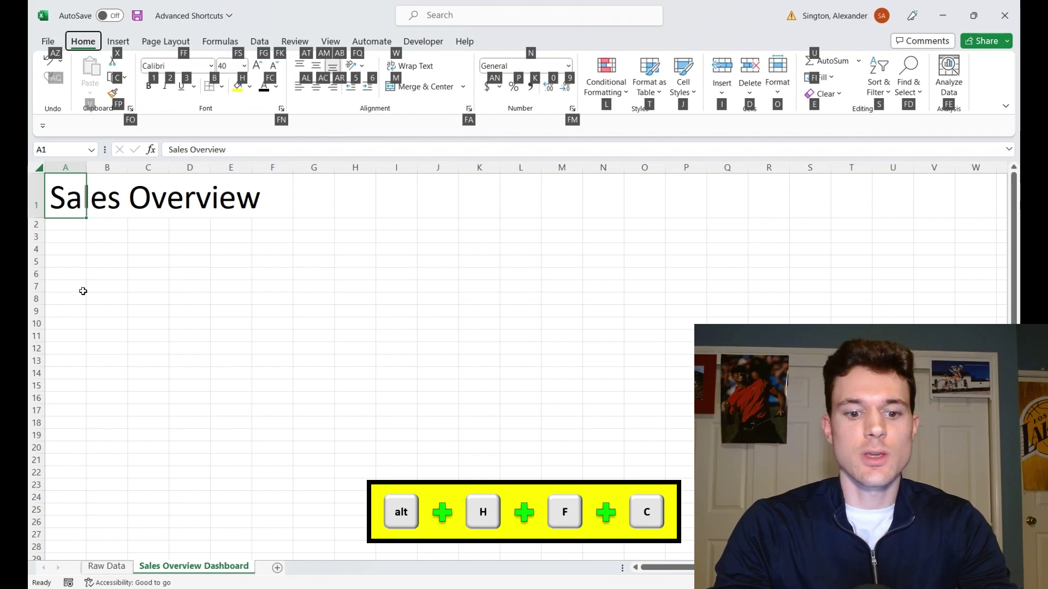
{"action": "key", "text": "f"}
{"action": "key", "text": "c"}
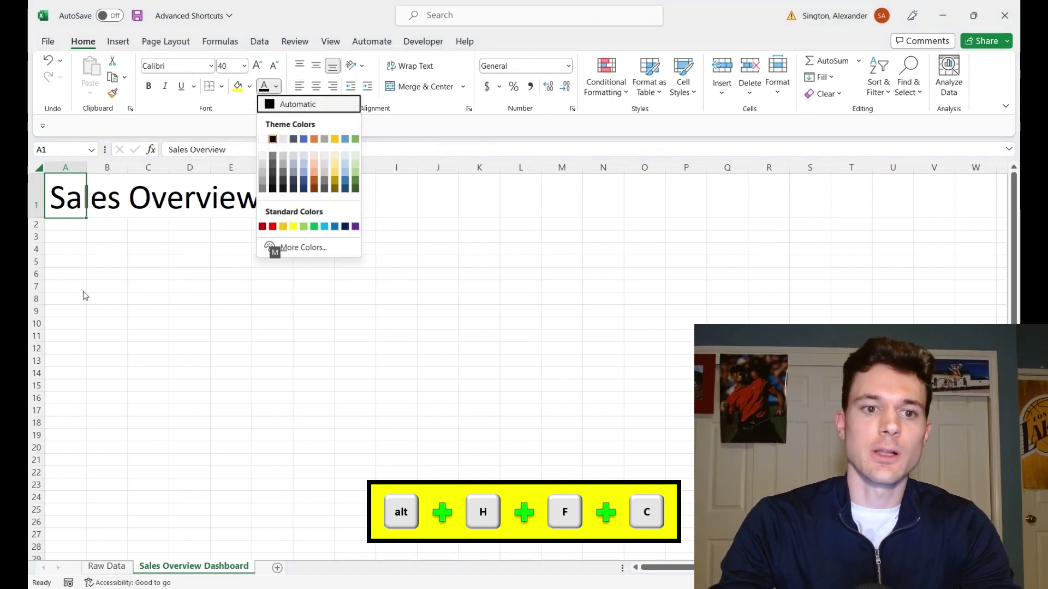
{"action": "key", "text": "Down"}
{"action": "key", "text": "Down"}
{"action": "key", "text": "Down"}
{"action": "key", "text": "Down"}
{"action": "key", "text": "Down"}
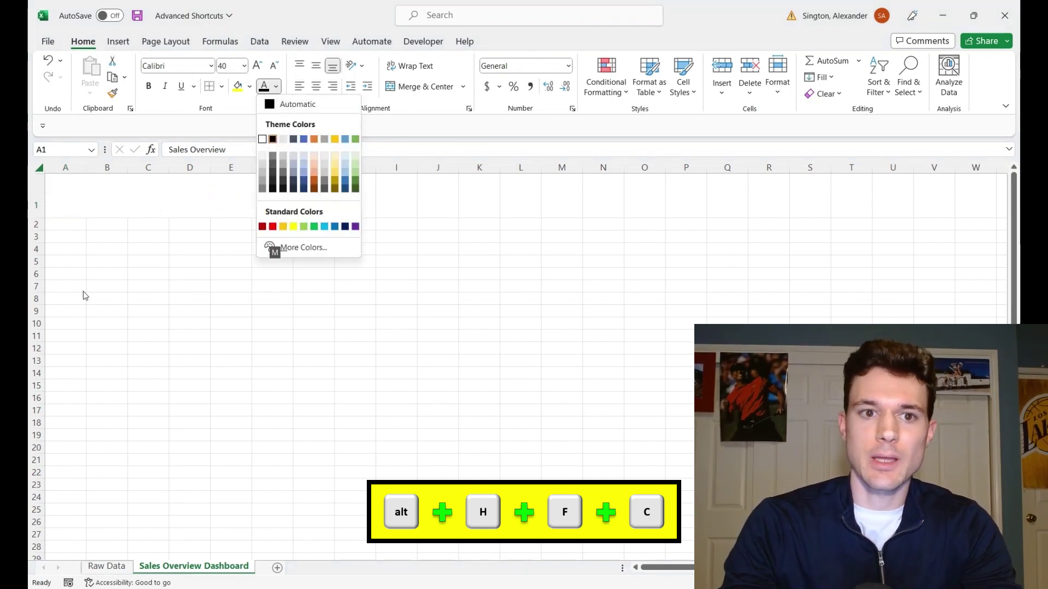
{"action": "key", "text": "Down"}
{"action": "key", "text": "Right"}
{"action": "key", "text": "Right"}
{"action": "key", "text": "Right"}
{"action": "key", "text": "Right"}
{"action": "key", "text": "Right"}
{"action": "key", "text": "Right"}
{"action": "key", "text": "Right"}
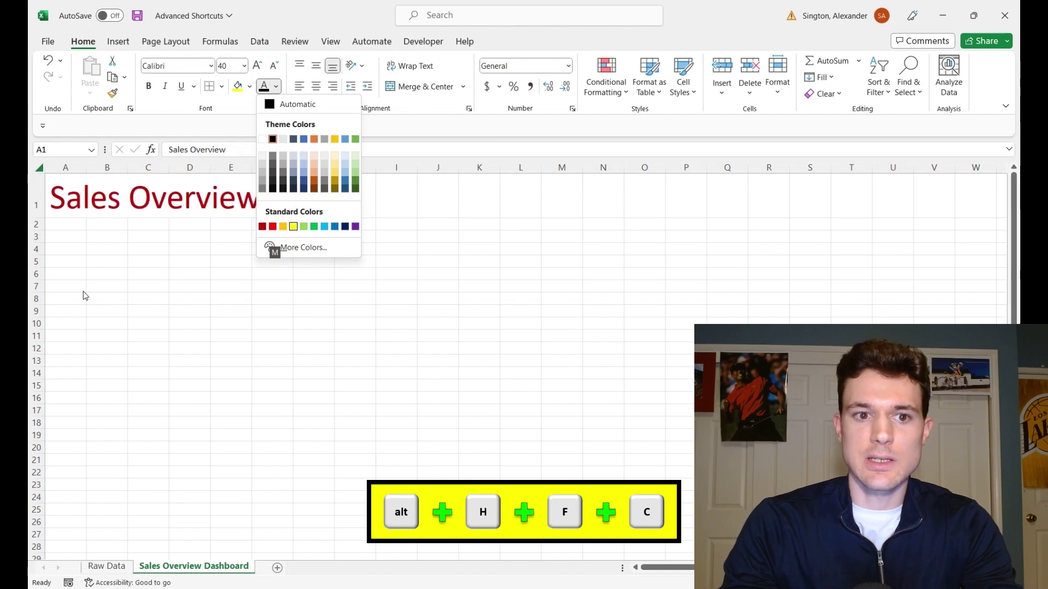
{"action": "key", "text": "Return"}
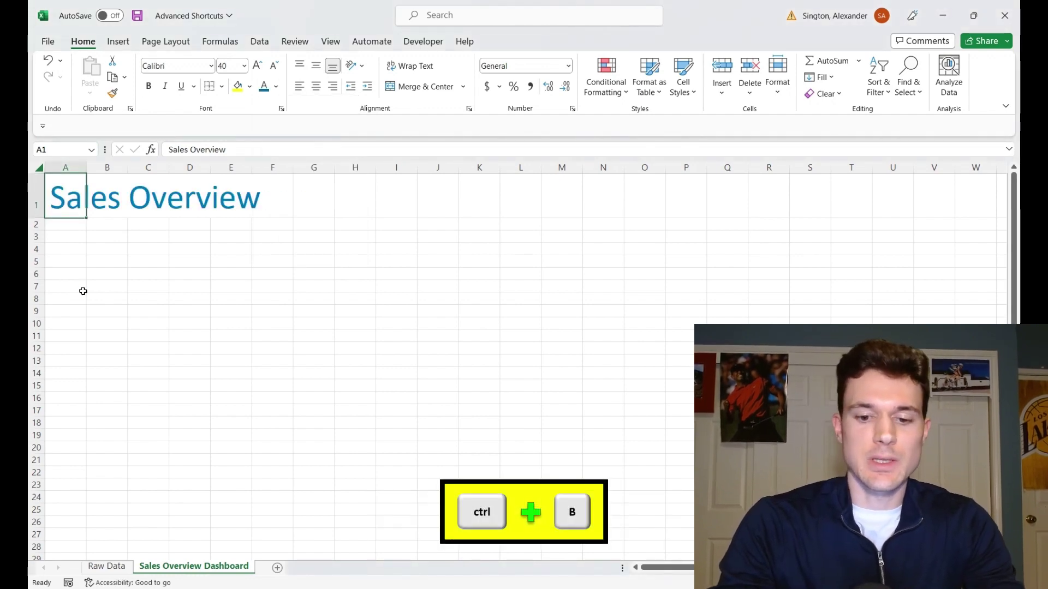
{"action": "key", "text": "ctrl+b"}
{"action": "key", "text": "ctrl+u"}
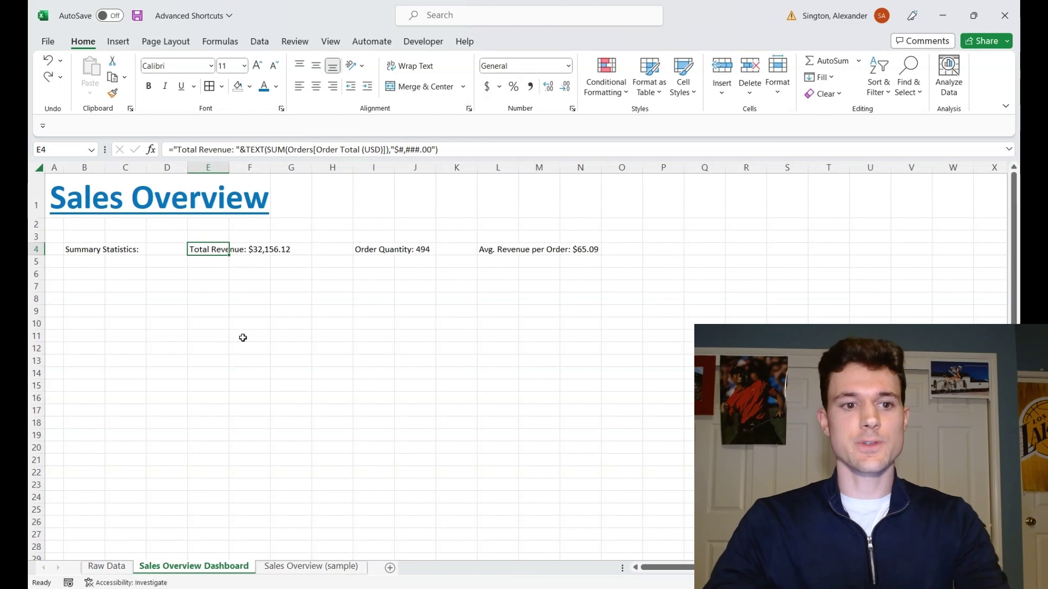
Set the font size of the summary statistics in cells B4:L4 to 16.
{"action": "key", "text": "Left"}
{"action": "key", "text": "Left"}
{"action": "key", "text": "Left"}
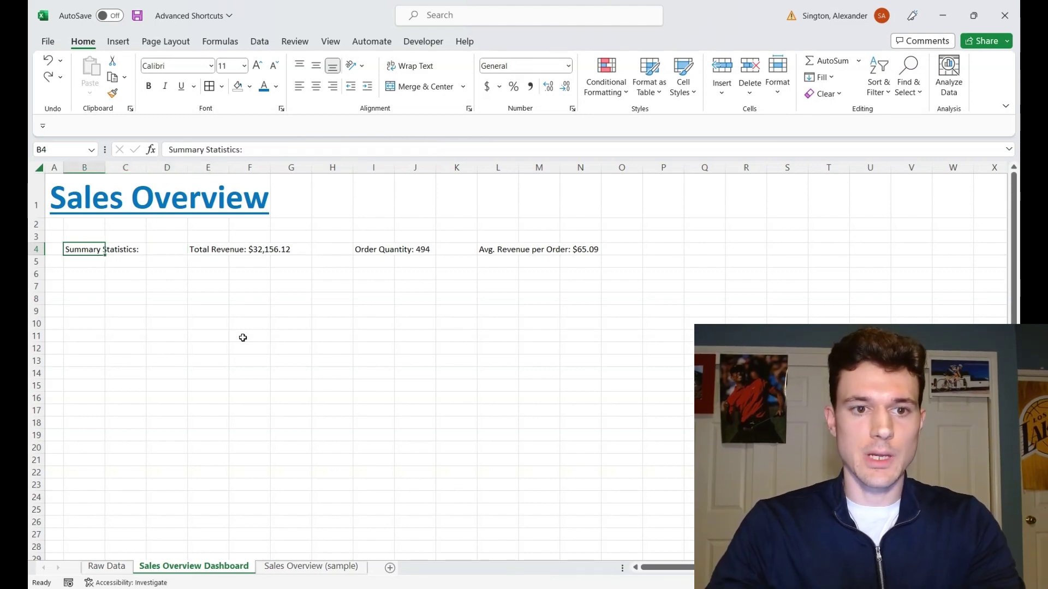
{"action": "key", "text": "shift+Right"}
{"action": "key", "text": "shift+Right"}
{"action": "key", "text": "shift+Right"}
{"action": "key", "text": "shift+Right"}
{"action": "key", "text": "shift+Right"}
{"action": "key", "text": "shift+Right"}
{"action": "key", "text": "shift+Right"}
{"action": "key", "text": "shift+Right"}
{"action": "key", "text": "shift+Right"}
{"action": "key", "text": "shift+Right"}
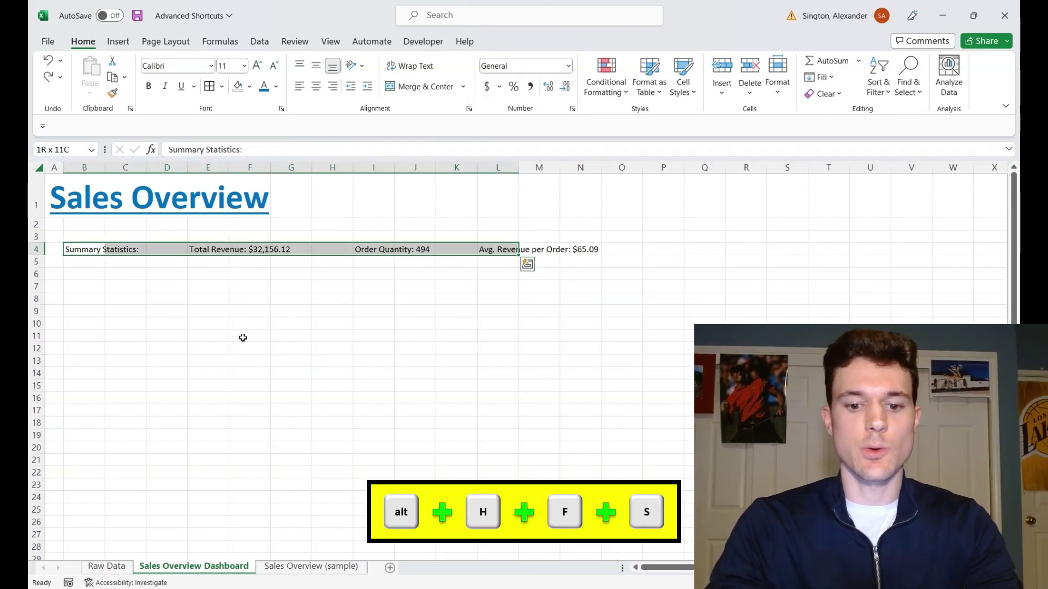
{"action": "key", "text": "alt+h"}
{"action": "type", "text": "fs"}
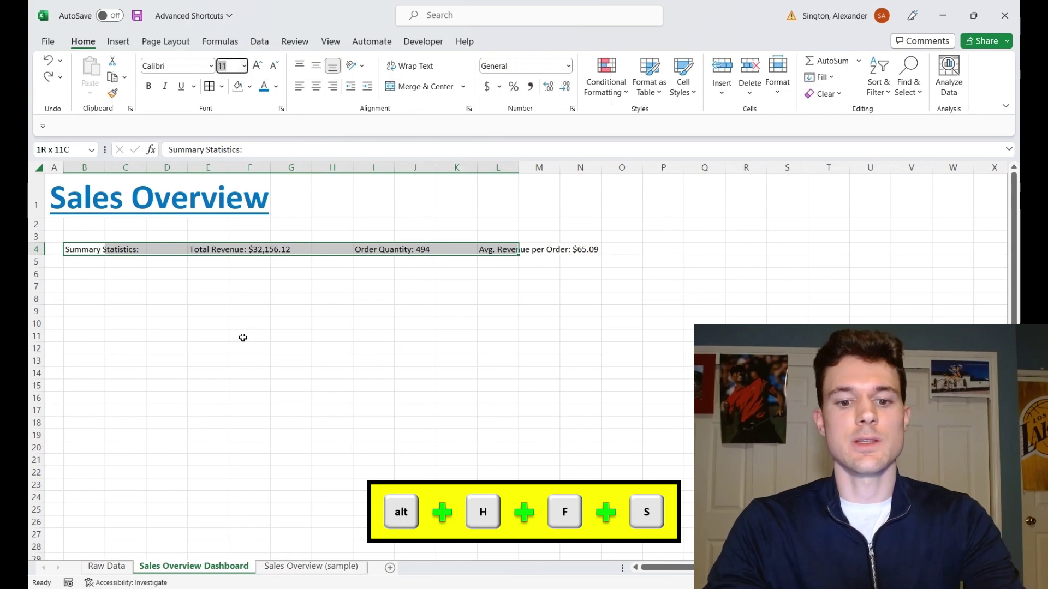
{"action": "type", "text": "16"}
{"action": "key", "text": "Return"}
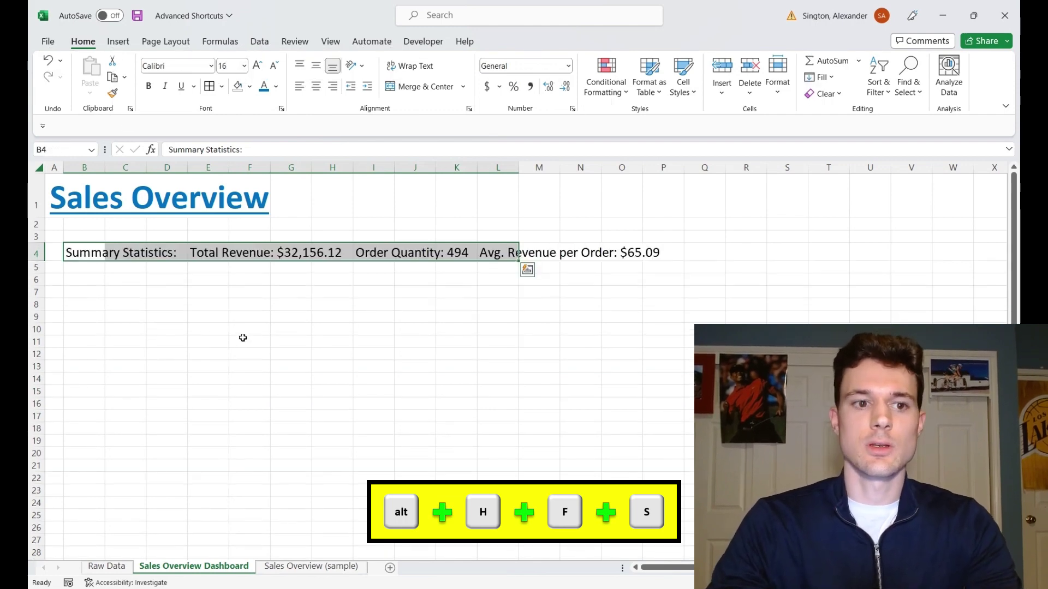
Make the Summary Statistics label in cell B4 bold and italic.
{"action": "key", "text": "Up"}
{"action": "key", "text": "Down"}
{"action": "key", "text": "ctrl+b"}
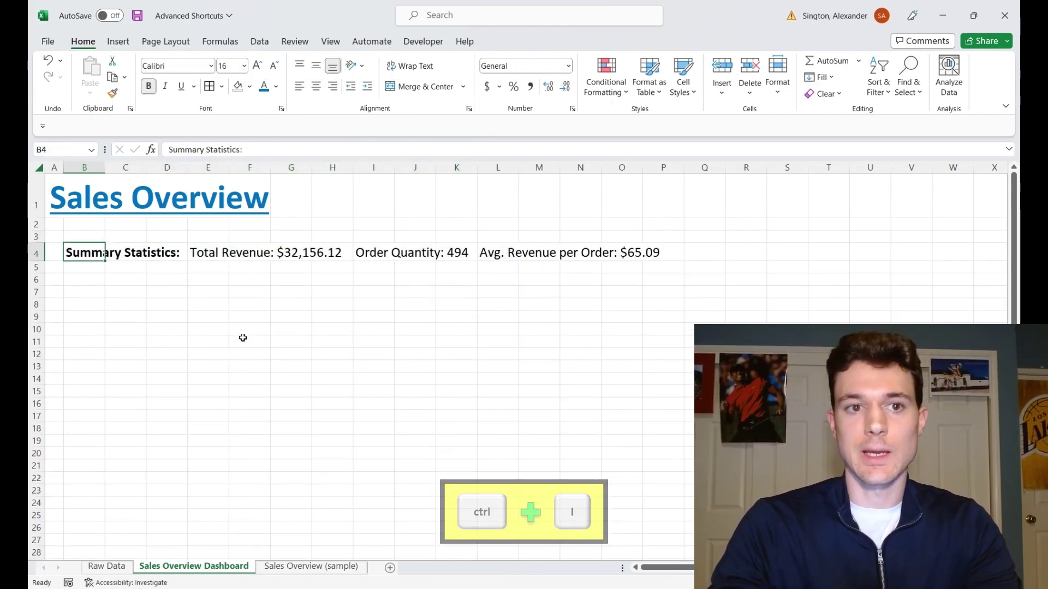
{"action": "key", "text": "ctrl+i"}
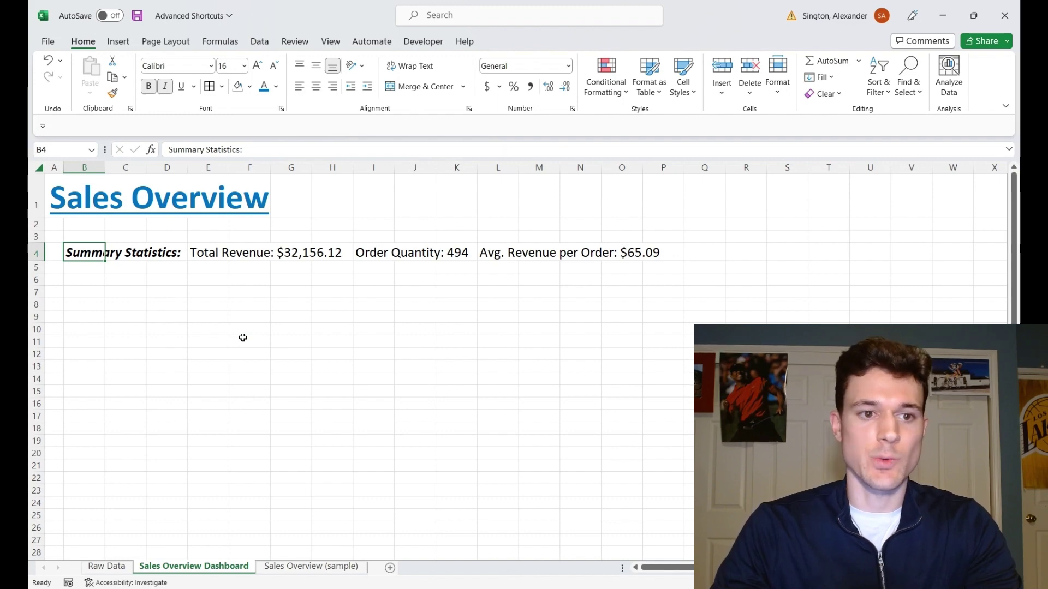
Merge and center the Summary Statistics label across cells B4:D4.
{"action": "key", "text": "shift+Right"}
{"action": "key", "text": "shift+Right"}
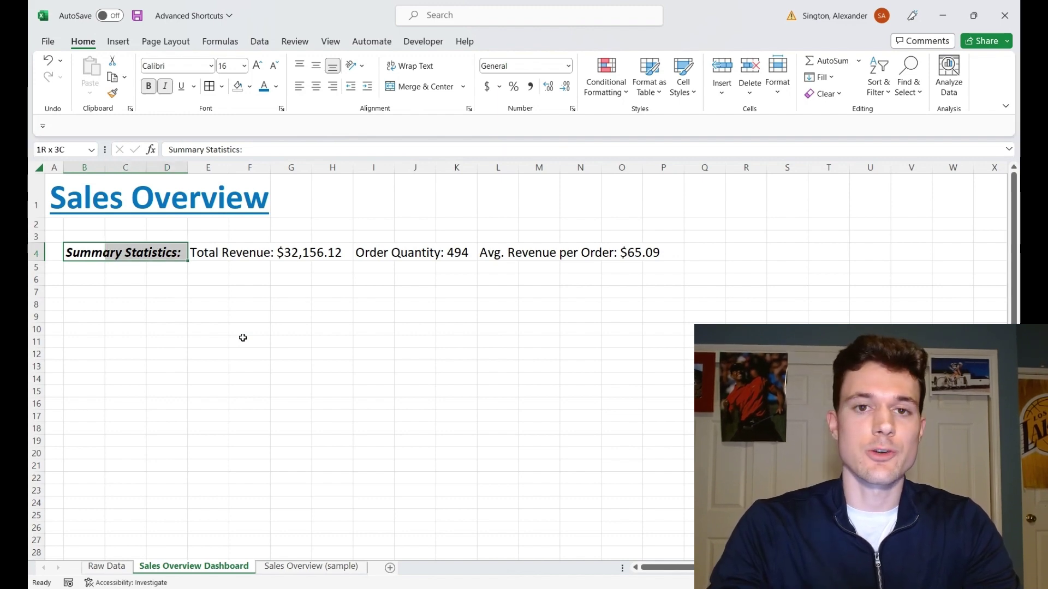
{"action": "key", "text": "alt"}
{"action": "key", "text": "h"}
{"action": "key", "text": "m"}
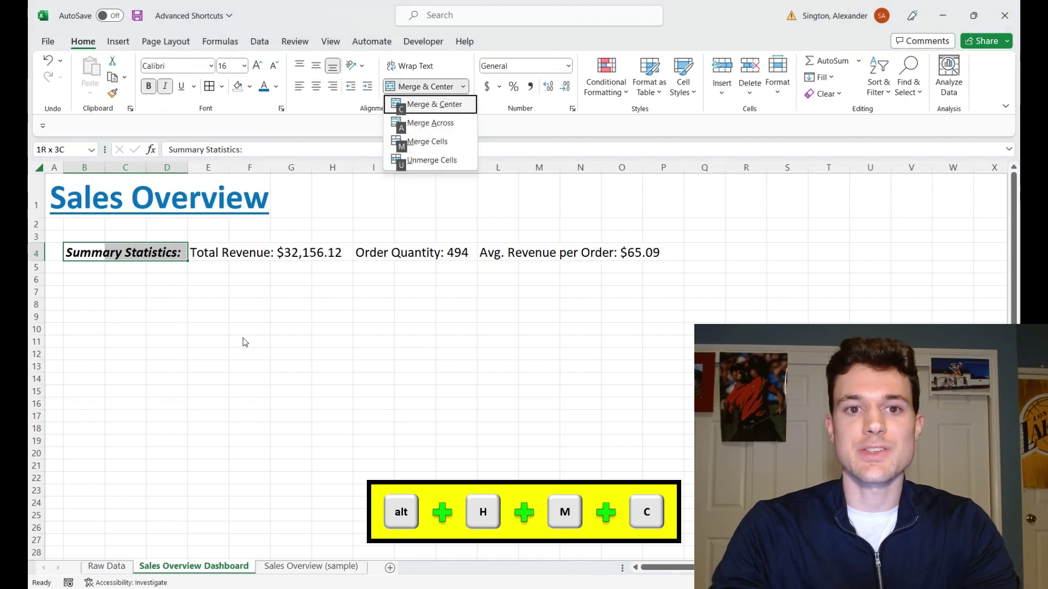
{"action": "key", "text": "c"}
Merge and center the Total Revenue statistic across cells E4:H4.
{"action": "key", "text": "Right"}
{"action": "key", "text": "shift+Right"}
{"action": "key", "text": "shift+Right"}
{"action": "key", "text": "shift+Right"}
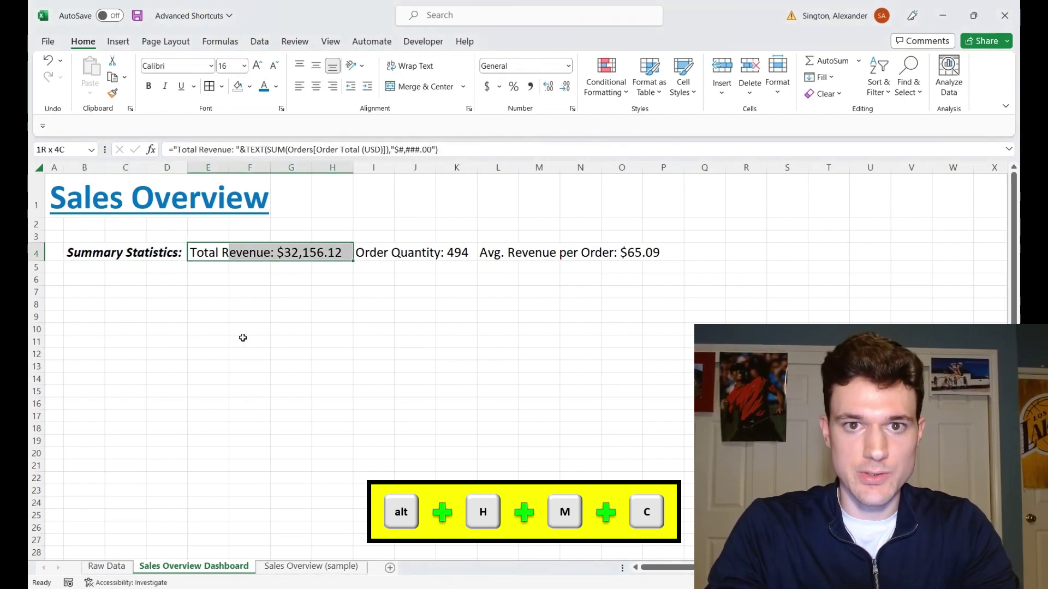
{"action": "key", "text": "alt+h"}
{"action": "key", "text": "m"}
{"action": "key", "text": "c"}
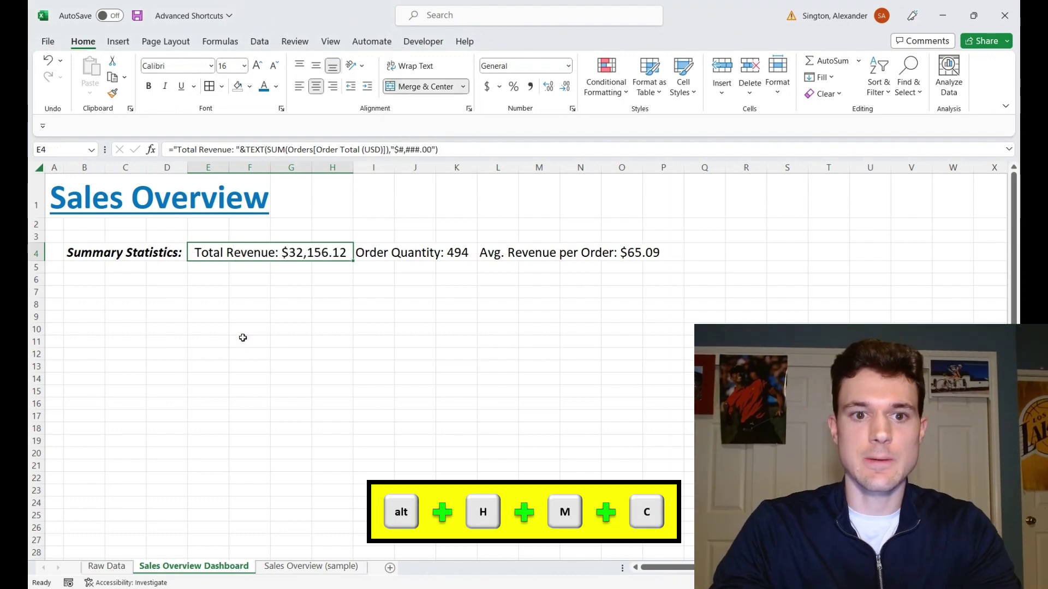
Merge and center the Order Quantity statistic across cells I4:K4.
{"action": "key", "text": "Right"}
{"action": "key", "text": "shift+Right"}
{"action": "key", "text": "shift+Right"}
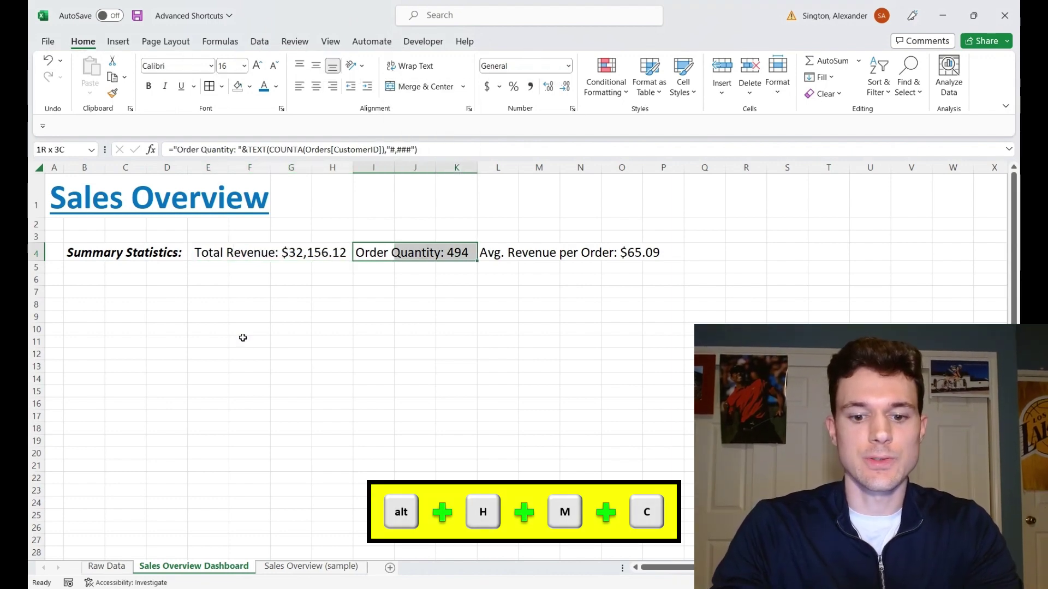
{"action": "key", "text": "alt+h"}
{"action": "key", "text": "m"}
{"action": "key", "text": "c"}
Merge and center the Avg. Revenue per Order statistic across cells L4:P4.
{"action": "key", "text": "Right"}
{"action": "key", "text": "shift+Right"}
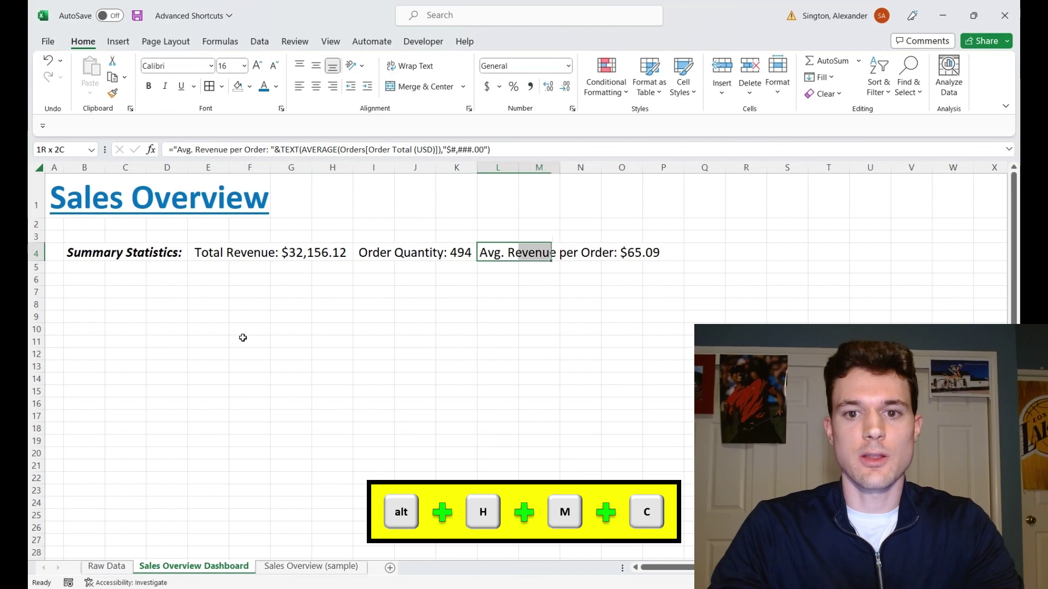
{"action": "key", "text": "shift+Right"}
{"action": "key", "text": "shift+Right"}
{"action": "key", "text": "shift+Right"}
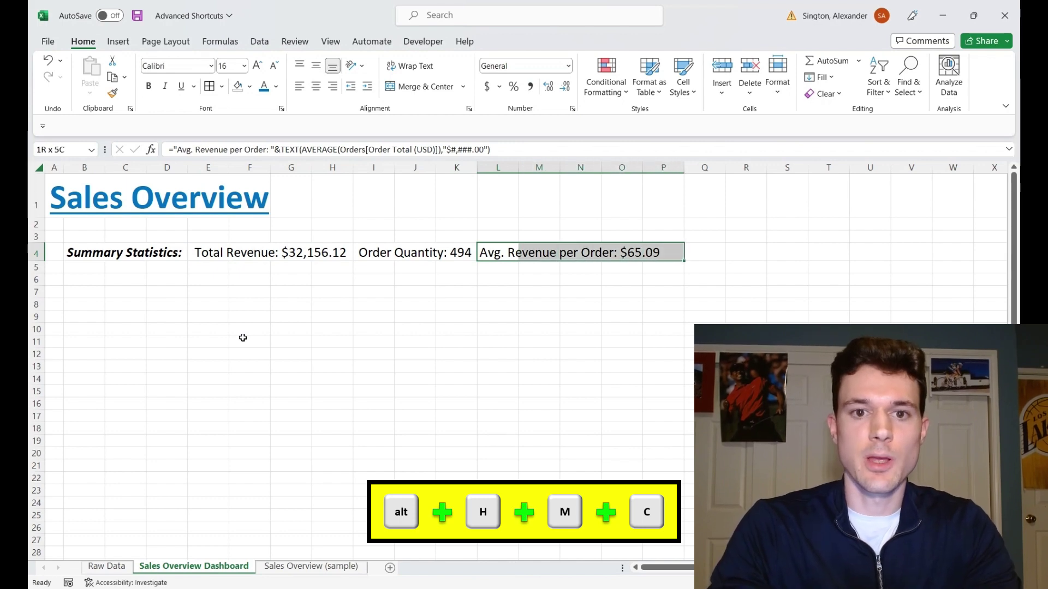
{"action": "key", "text": "alt"}
{"action": "key", "text": "h"}
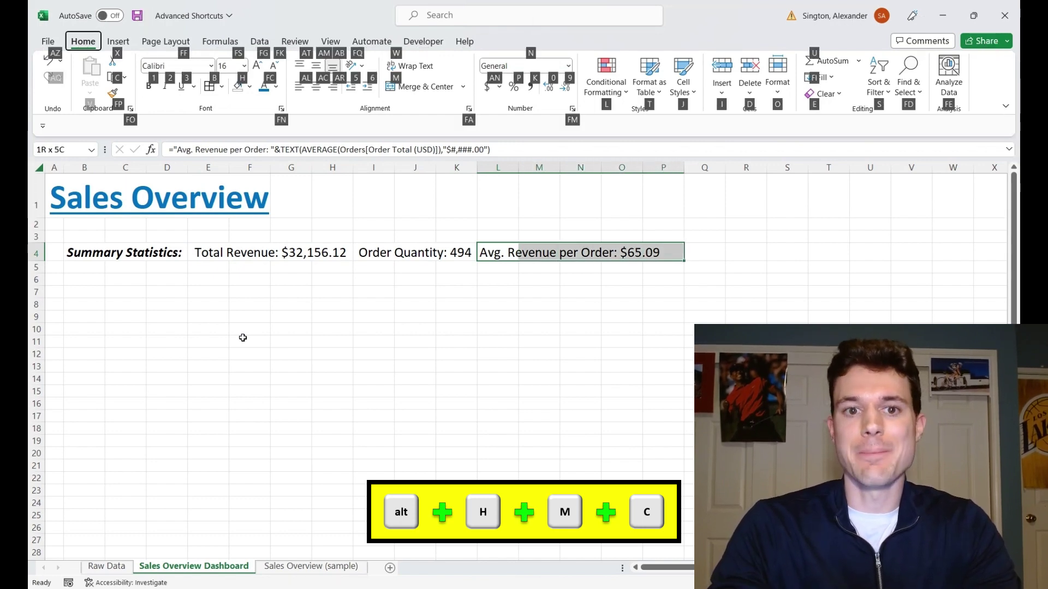
{"action": "key", "text": "m"}
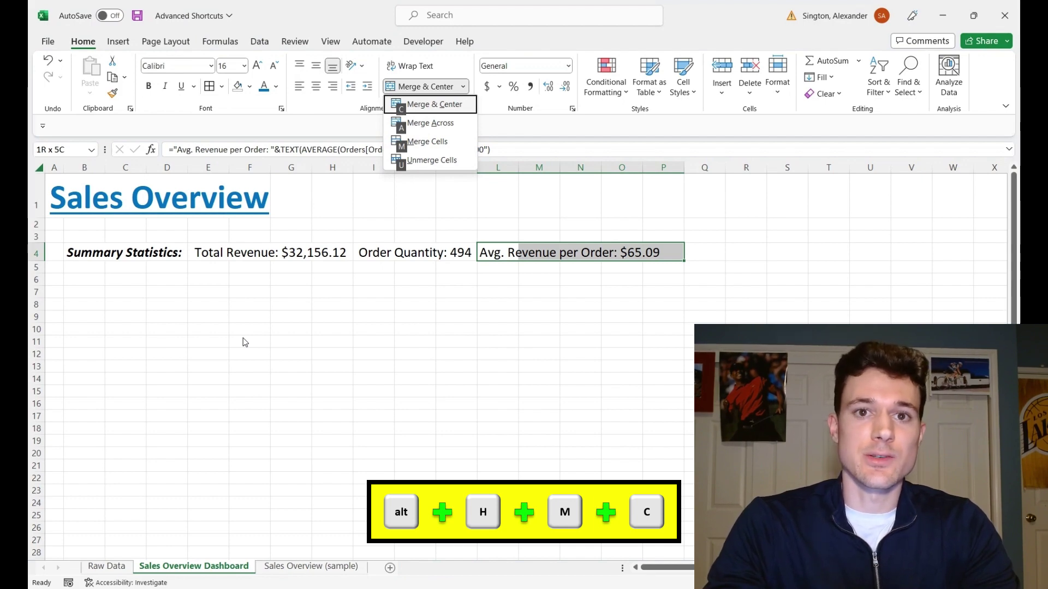
{"action": "key", "text": "c"}
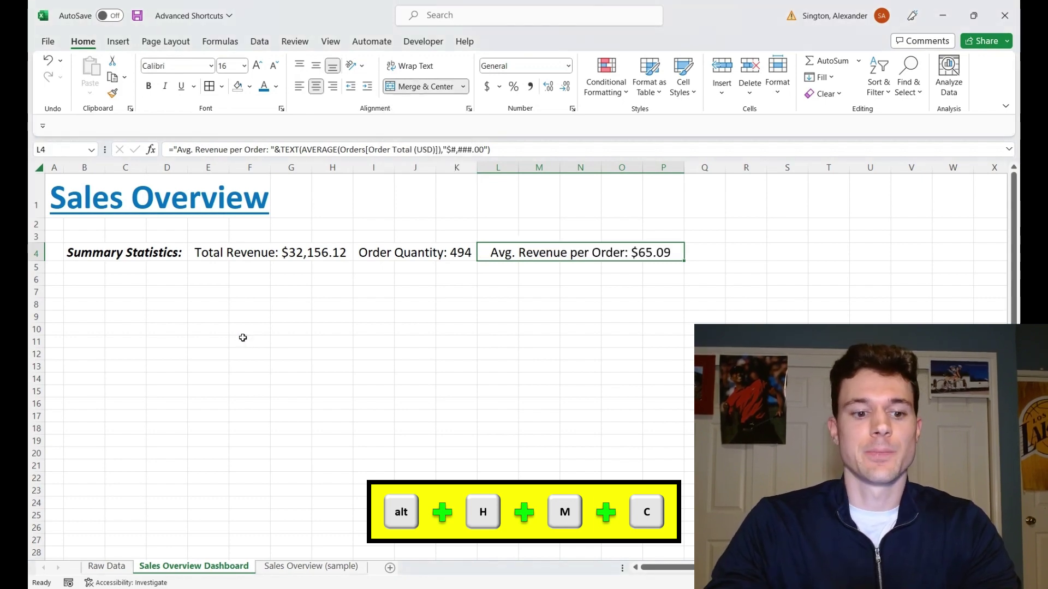
Fill the whole summary statistics row, B4:P4, with a light blue shade from the theme colors.
{"action": "key", "text": "shift+Left"}
{"action": "key", "text": "shift+Left"}
{"action": "key", "text": "shift+Left"}
{"action": "key", "text": "shift+Left"}
{"action": "key", "text": "shift+Left"}
{"action": "key", "text": "shift+Left"}
{"action": "key", "text": "shift+Left"}
{"action": "key", "text": "shift+Left"}
{"action": "key", "text": "shift+Left"}
{"action": "key", "text": "shift+Left"}
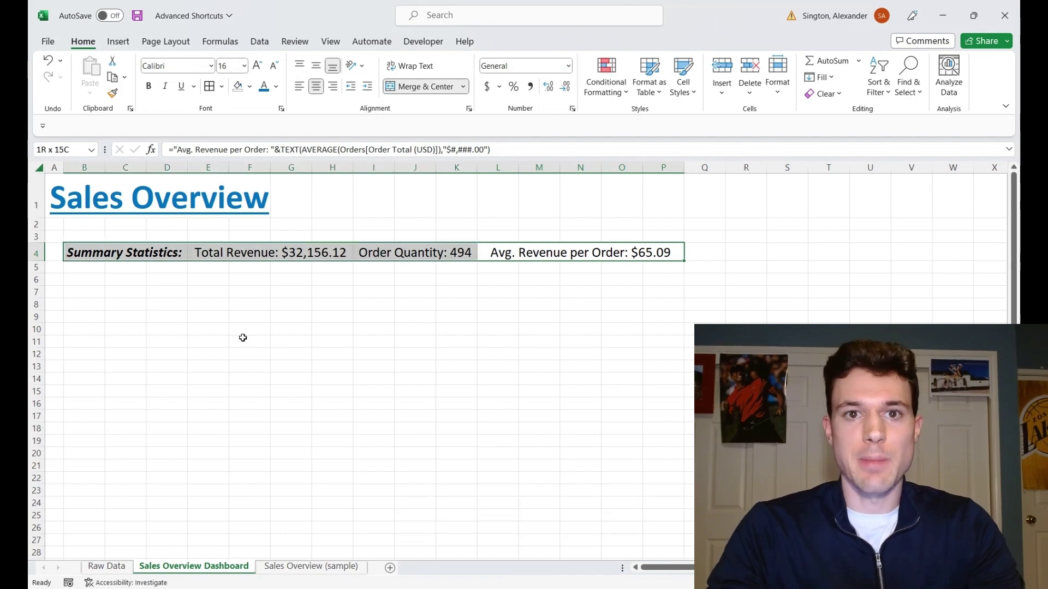
{"action": "key", "text": "alt"}
{"action": "key", "text": "h"}
{"action": "key", "text": "h"}
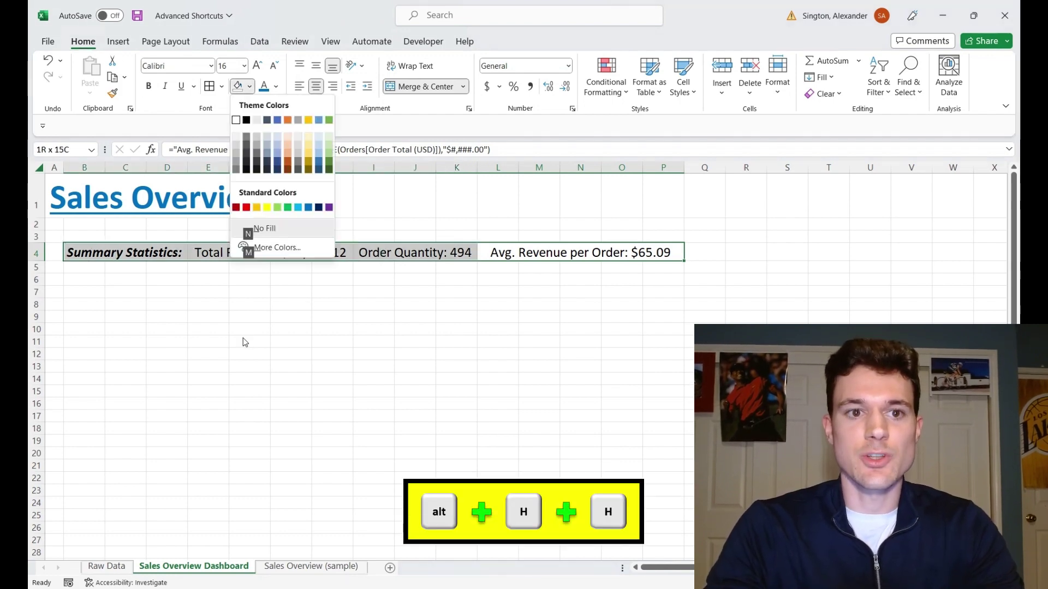
{"action": "key", "text": "Up"}
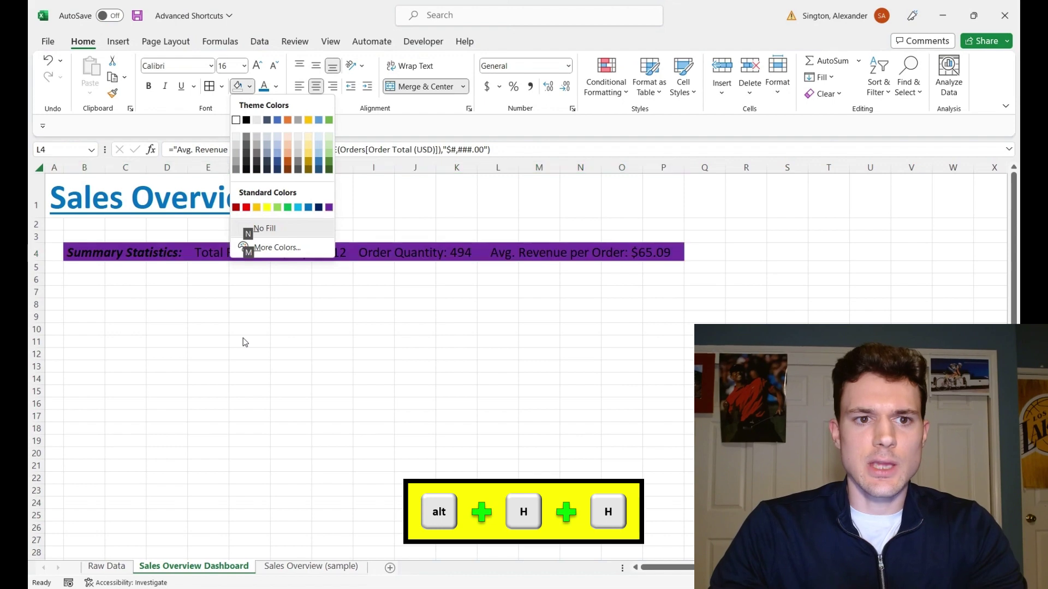
{"action": "key", "text": "Down"}
{"action": "key", "text": "Down"}
{"action": "key", "text": "Right"}
{"action": "key", "text": "Right"}
{"action": "key", "text": "Right"}
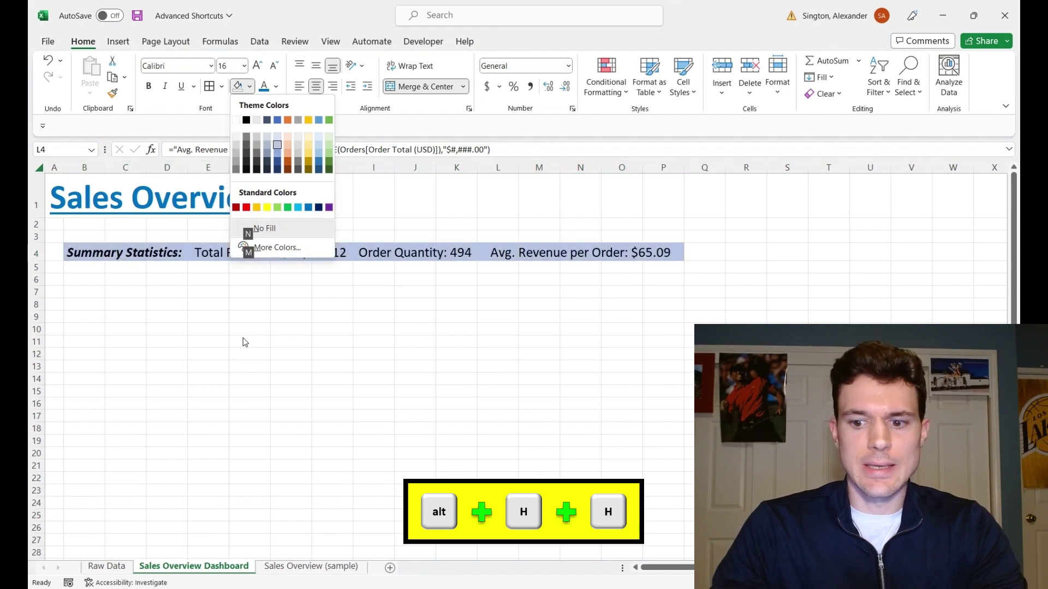
{"action": "key", "text": "Return"}
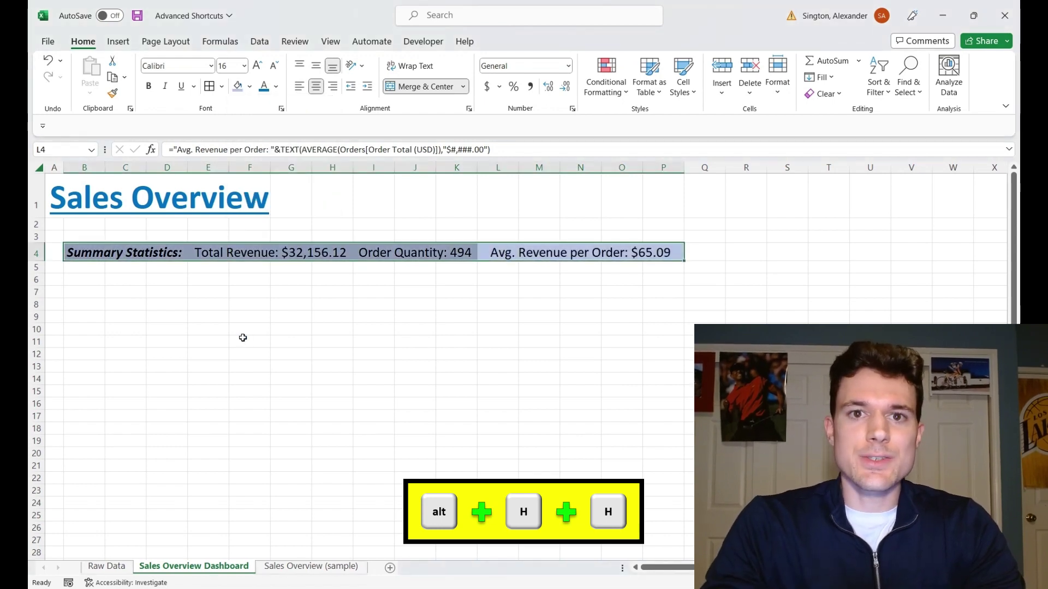
Apply All Borders to the summary statistics cells B4:P4.
{"action": "key", "text": "alt"}
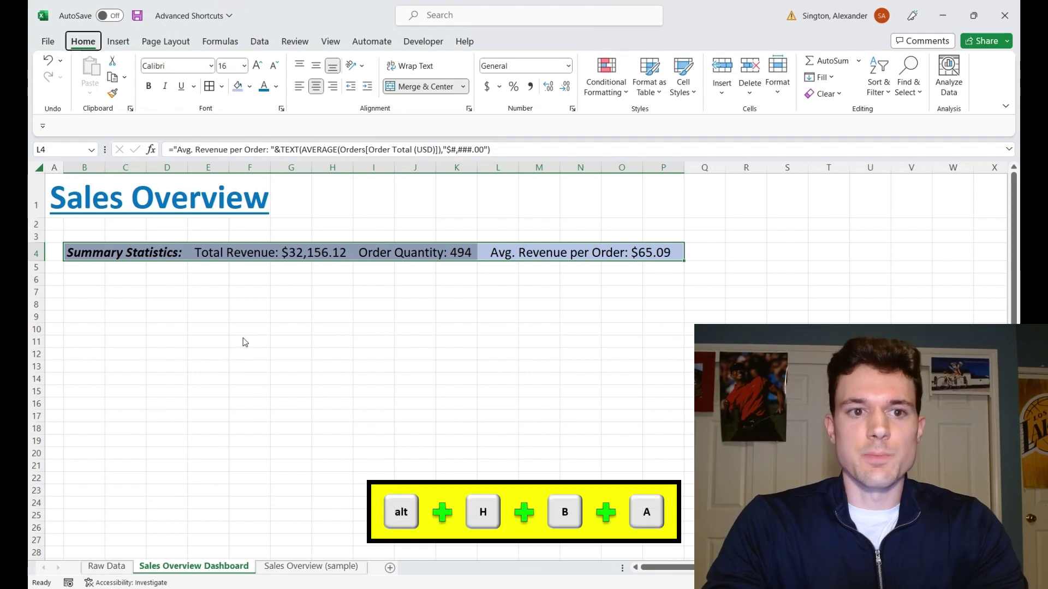
{"action": "key", "text": "h"}
{"action": "key", "text": "b"}
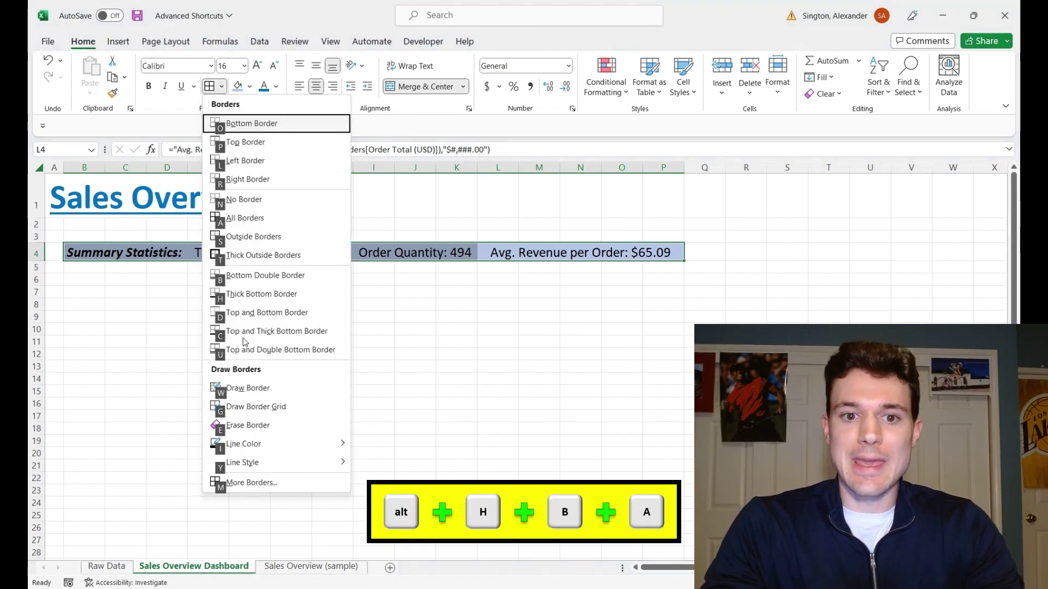
{"action": "key", "text": "a"}
{"action": "left_click", "coordinate": [242, 338]}
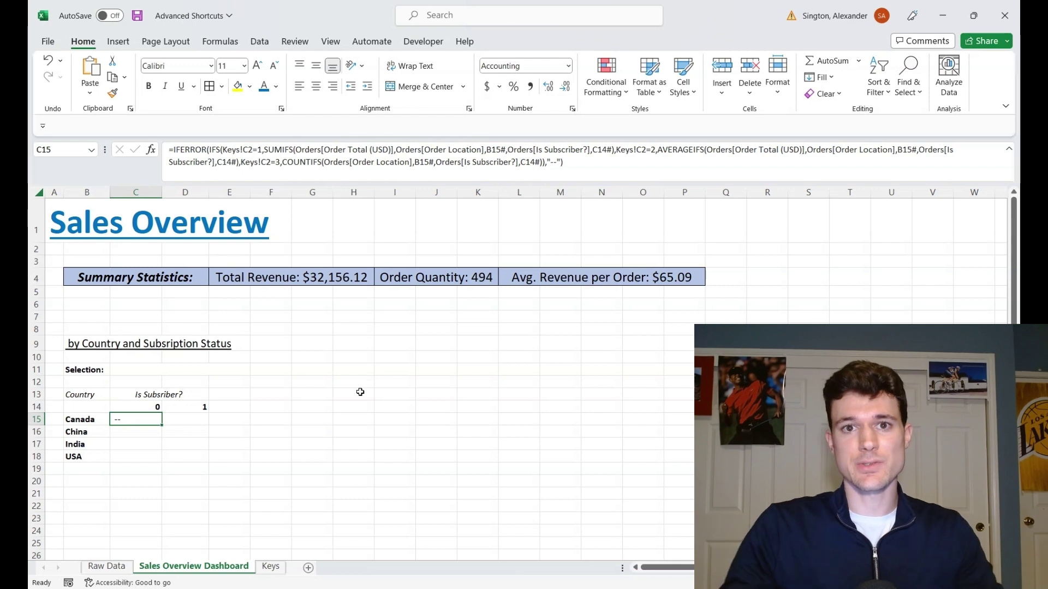
Open Data Validation for the merged Selection cell C11 and allow List values with an in-cell dropdown.
{"action": "key", "text": "Up"}
{"action": "key", "text": "Up"}
{"action": "key", "text": "Up"}
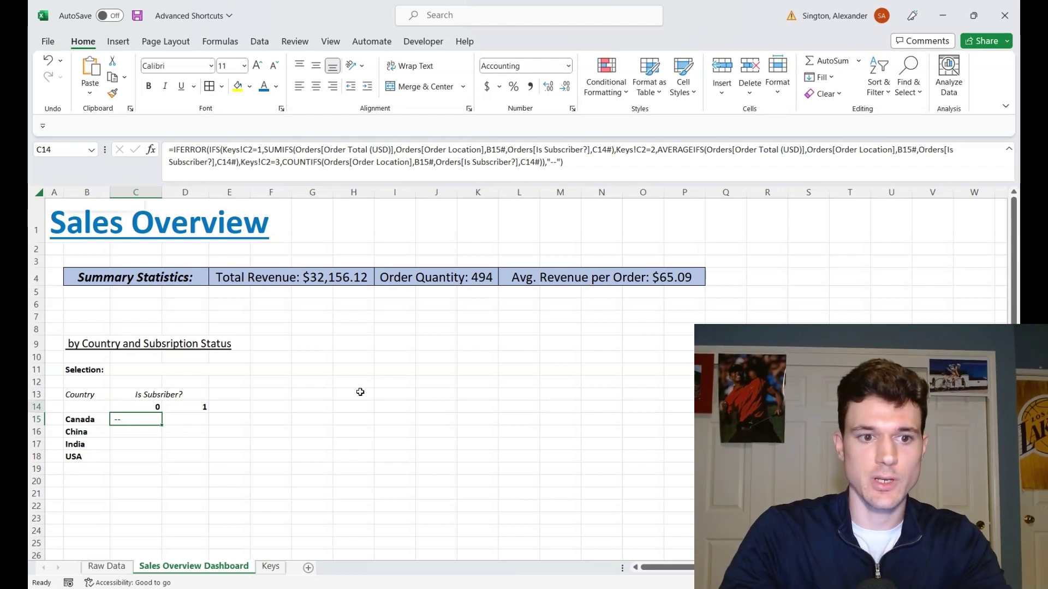
{"action": "key", "text": "Up"}
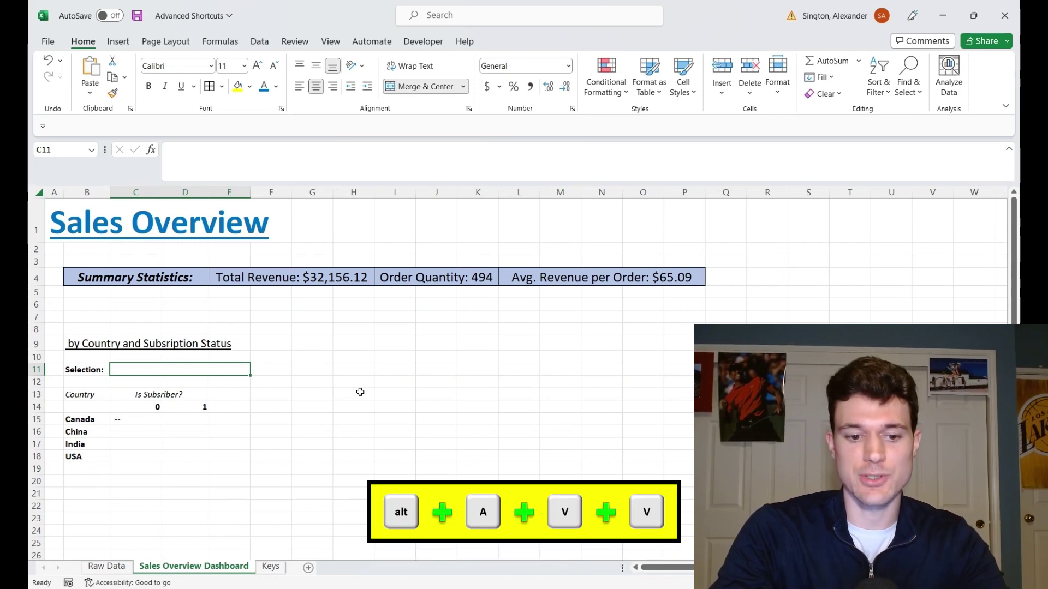
{"action": "key", "text": "alt"}
{"action": "key", "text": "a"}
{"action": "key", "text": "v"}
{"action": "key", "text": "v"}
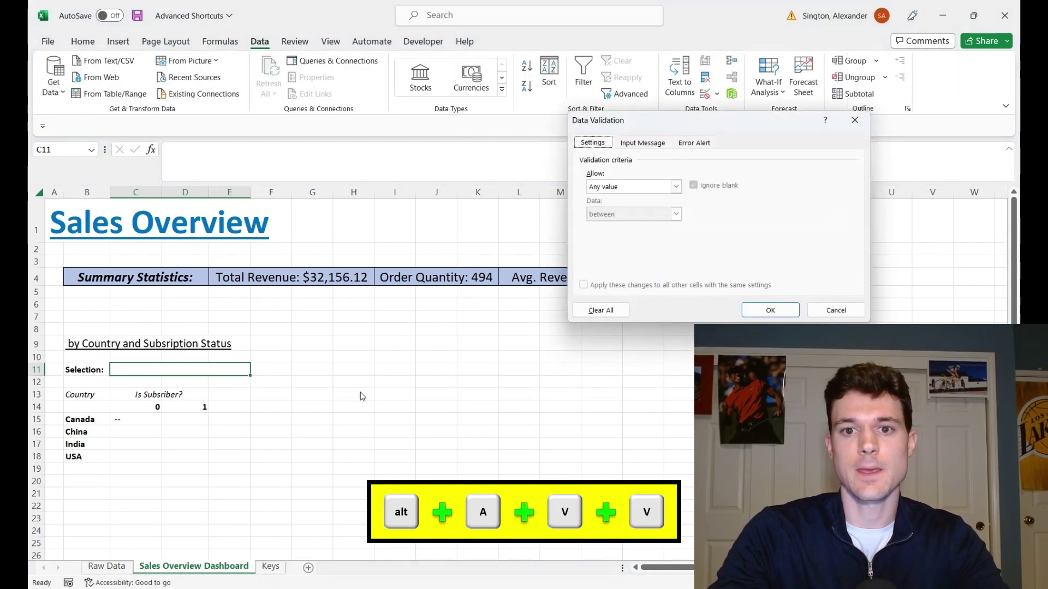
{"action": "left_click", "coordinate": [676, 186]}
{"action": "left_click", "coordinate": [607, 228]}
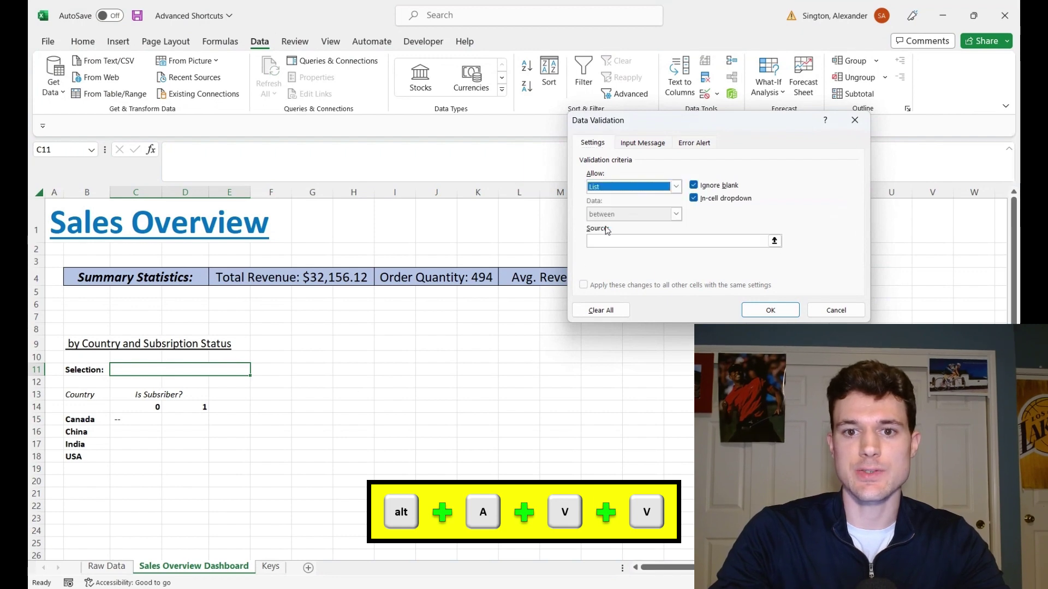
Set the validation list's source to the dropdown entries in A2:A4 of the Keys sheet and apply the rule.
{"action": "left_click", "coordinate": [610, 241]}
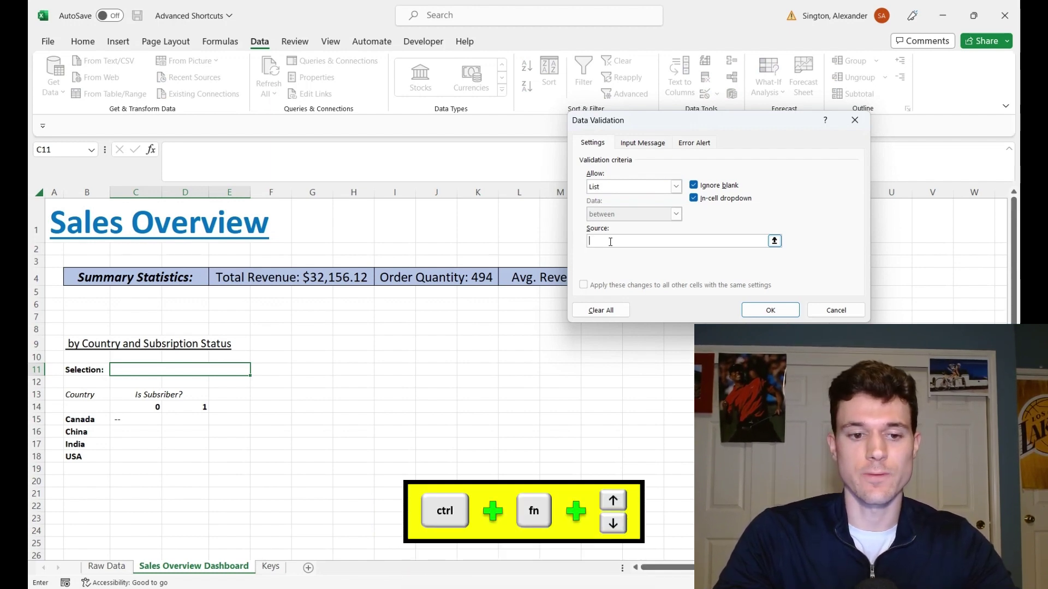
{"action": "key", "text": "ctrl+Page_Down"}
{"action": "key", "text": "Up"}
{"action": "key", "text": "Down"}
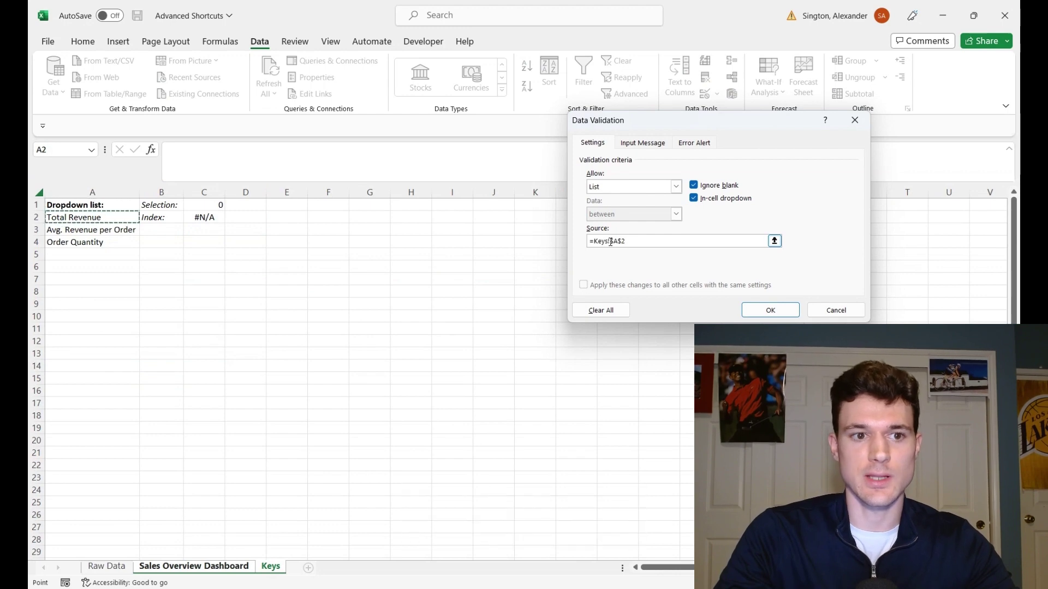
{"action": "key", "text": "ctrl+shift+Down"}
{"action": "key", "text": "Return"}
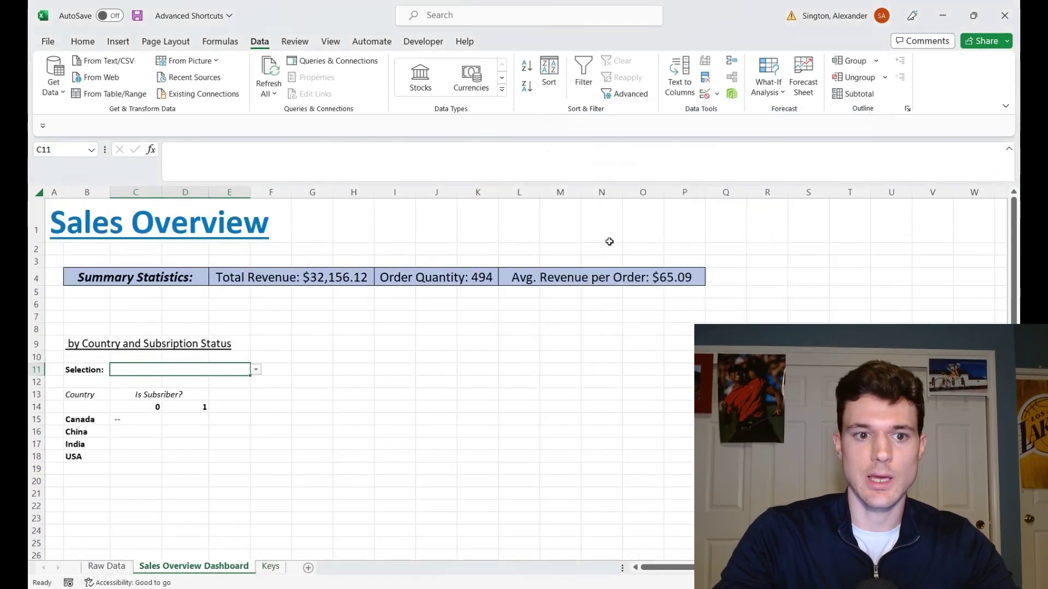
Test the Selection dropdown in C11 with Total Revenue and Avg. Revenue per Order, and leave it set to Order Quantity.
{"action": "left_click", "coordinate": [256, 370]}
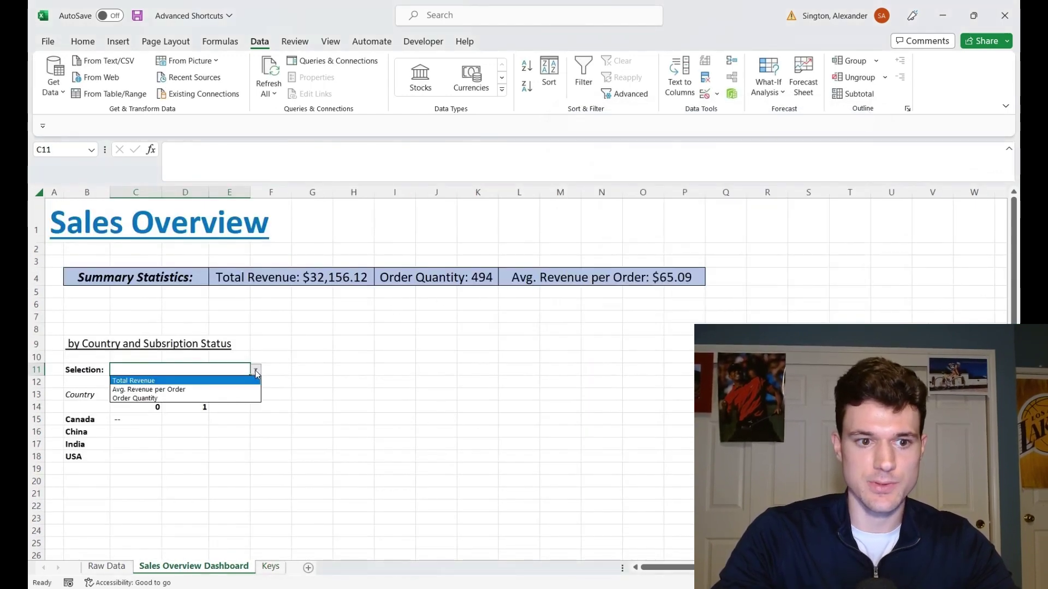
{"action": "left_click", "coordinate": [155, 382]}
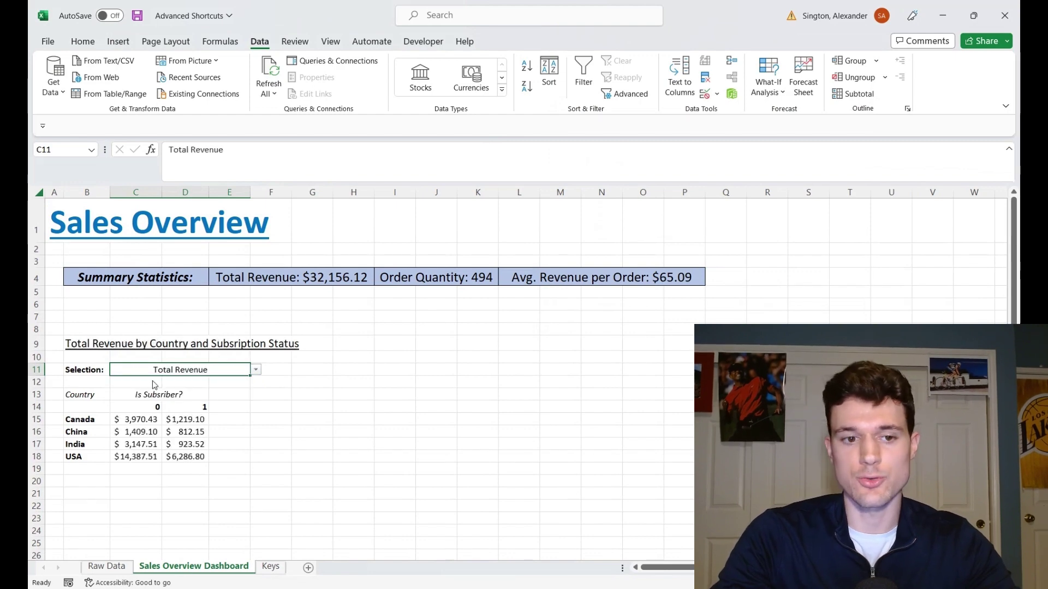
{"action": "left_click", "coordinate": [256, 370]}
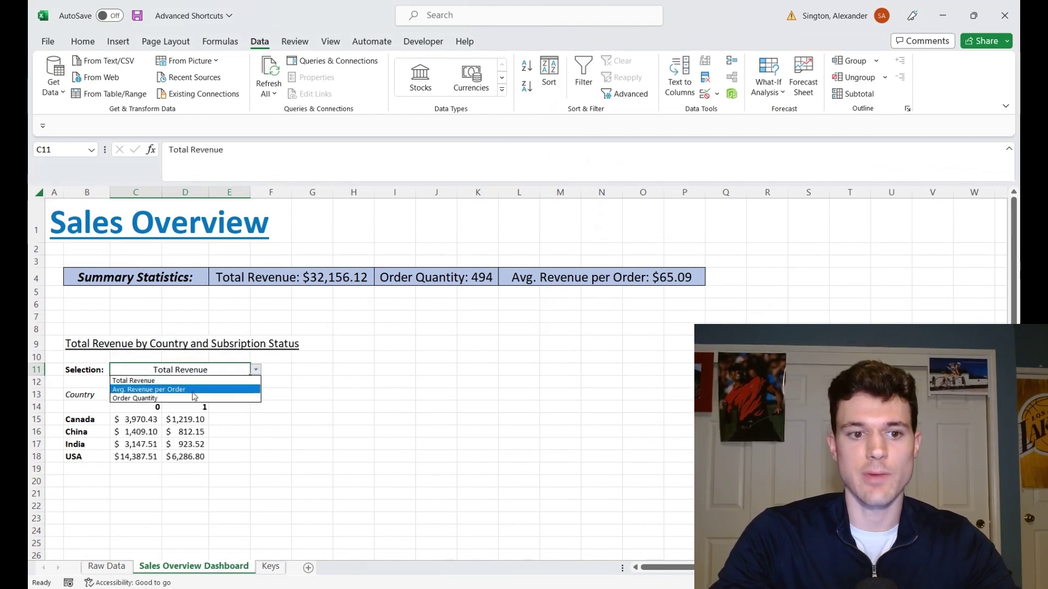
{"action": "left_click", "coordinate": [193, 391]}
{"action": "left_click", "coordinate": [255, 370]}
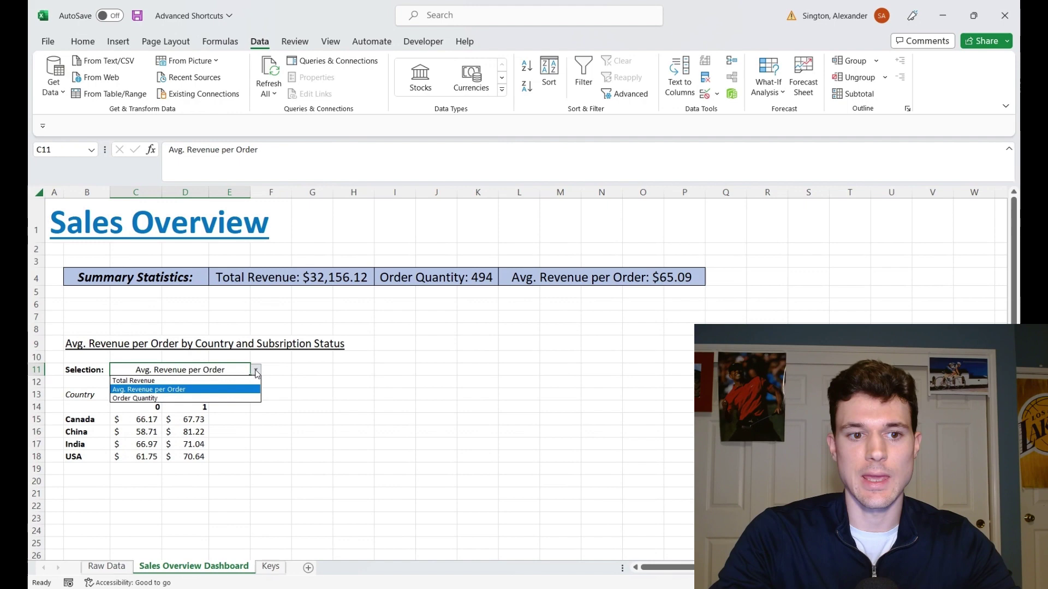
{"action": "left_click", "coordinate": [197, 395]}
Create a new conditional formatting rule for C15:D18 that uses a formula to determine which cells to format.
{"action": "left_click", "coordinate": [145, 421]}
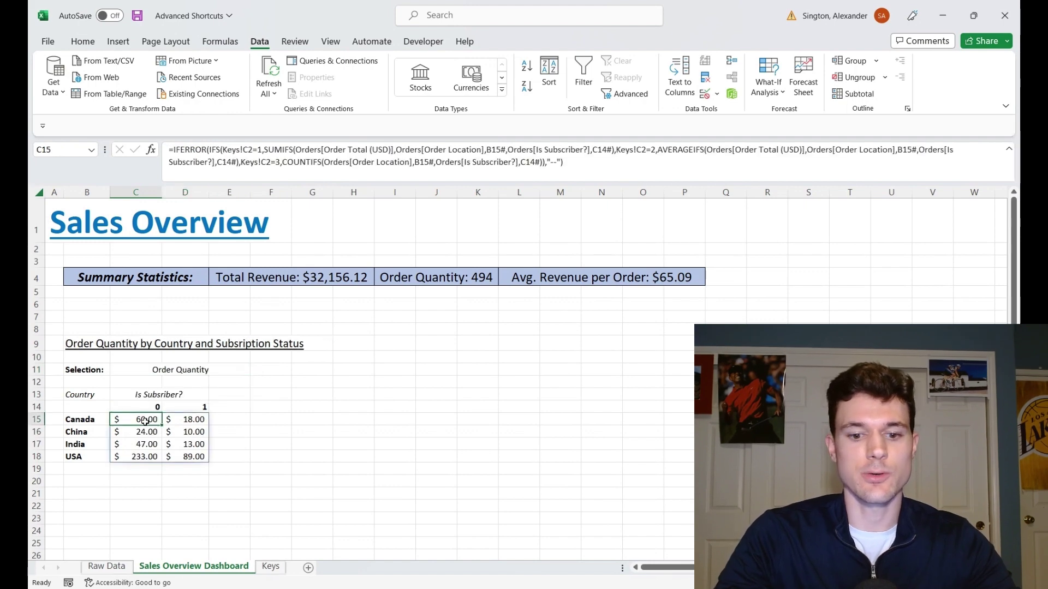
{"action": "key", "text": "ctrl+slash"}
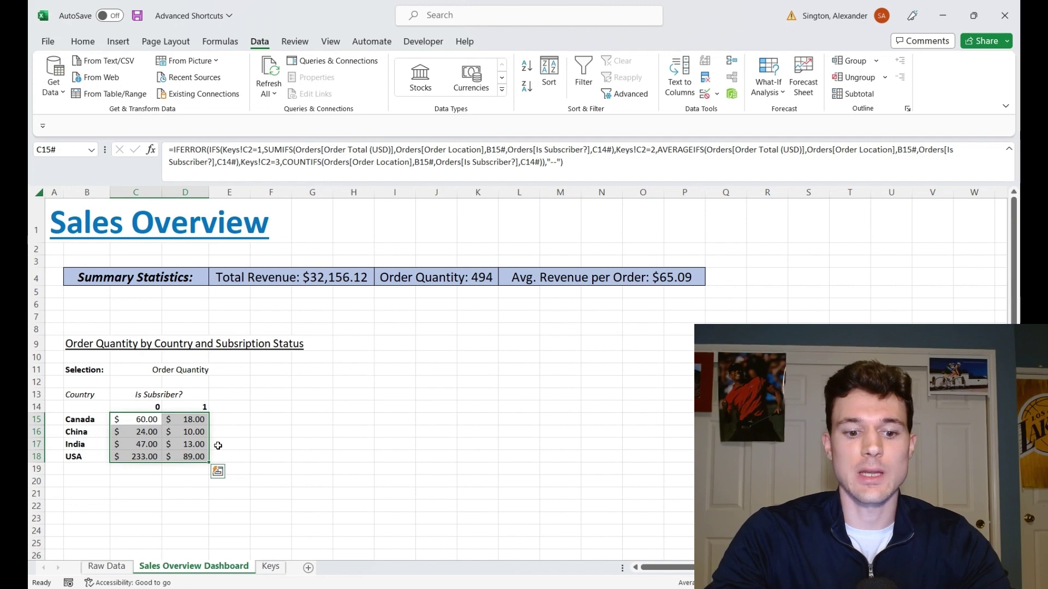
{"action": "key", "text": "alt+h"}
{"action": "key", "text": "l"}
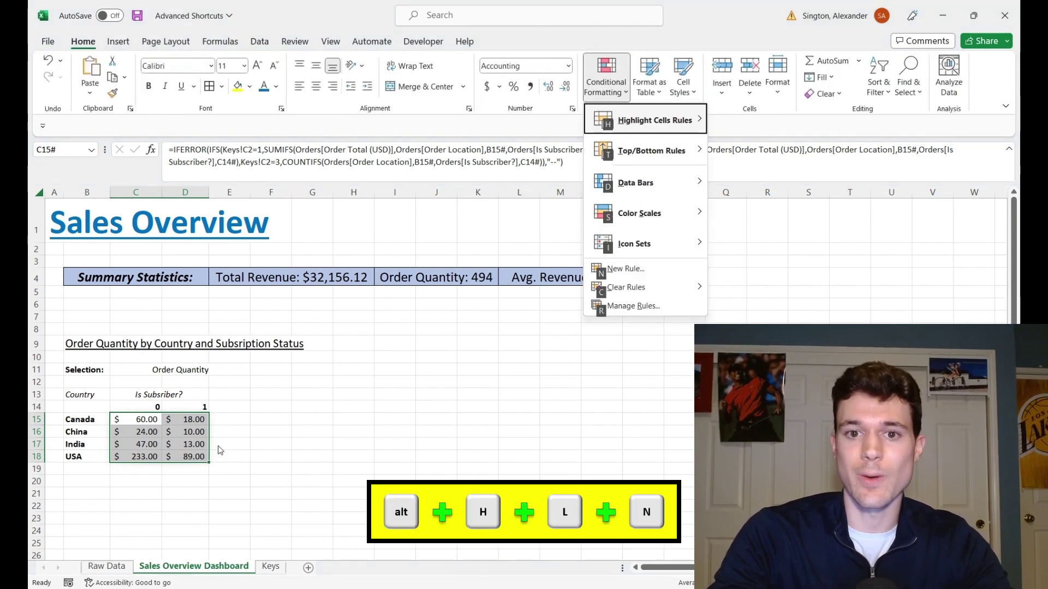
{"action": "key", "text": "n"}
{"action": "key", "text": "Down"}
{"action": "key", "text": "Down"}
{"action": "key", "text": "Down"}
{"action": "key", "text": "Down"}
{"action": "key", "text": "Down"}
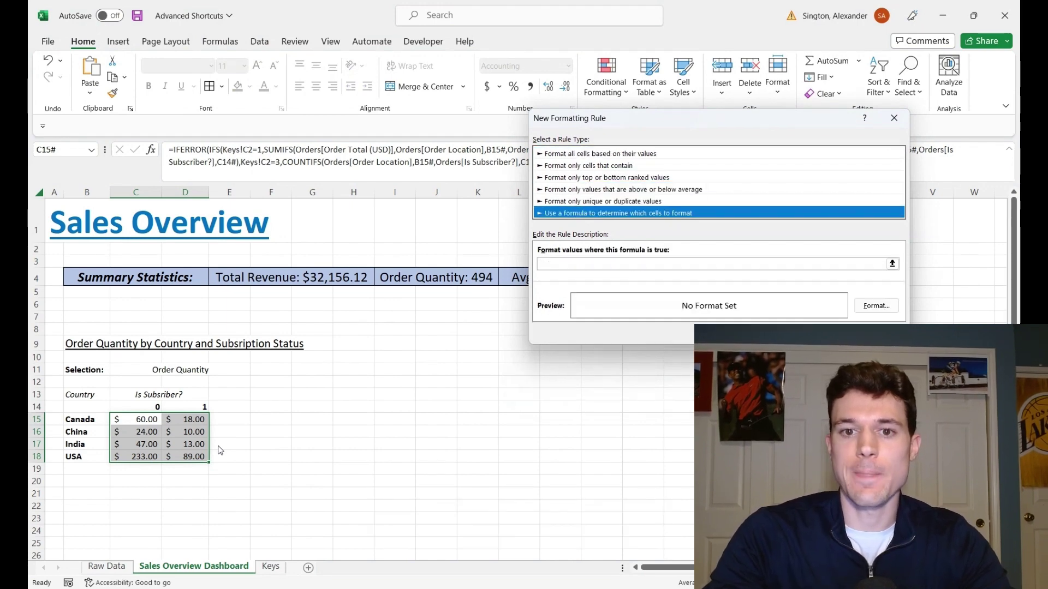
Enter the rule formula =$C$11="Order Quantity", referencing the Selection cell.
{"action": "left_click", "coordinate": [579, 264]}
{"action": "type", "text": "="}
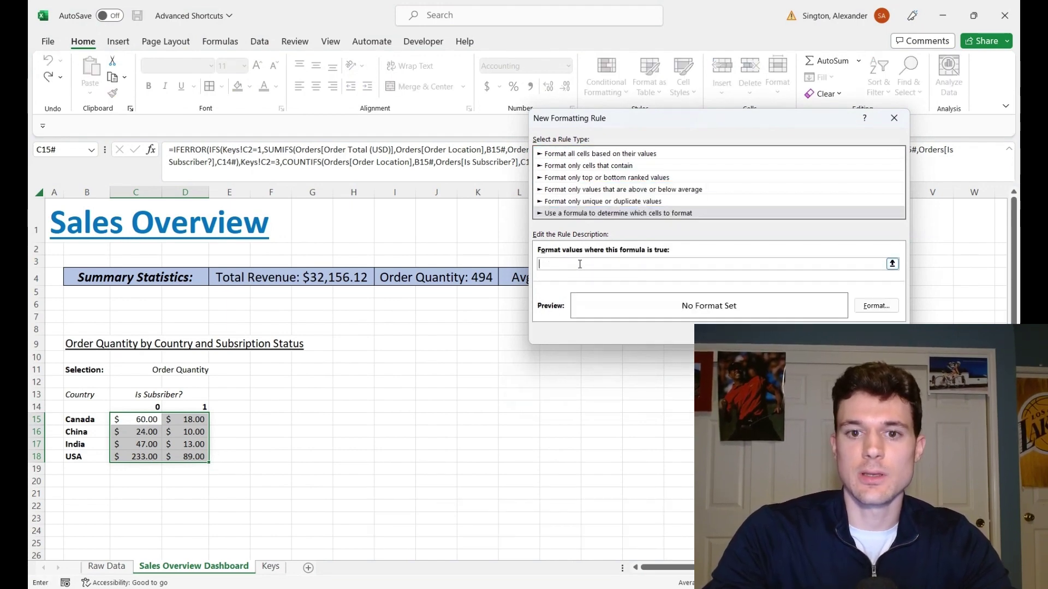
{"action": "left_click", "coordinate": [162, 372]}
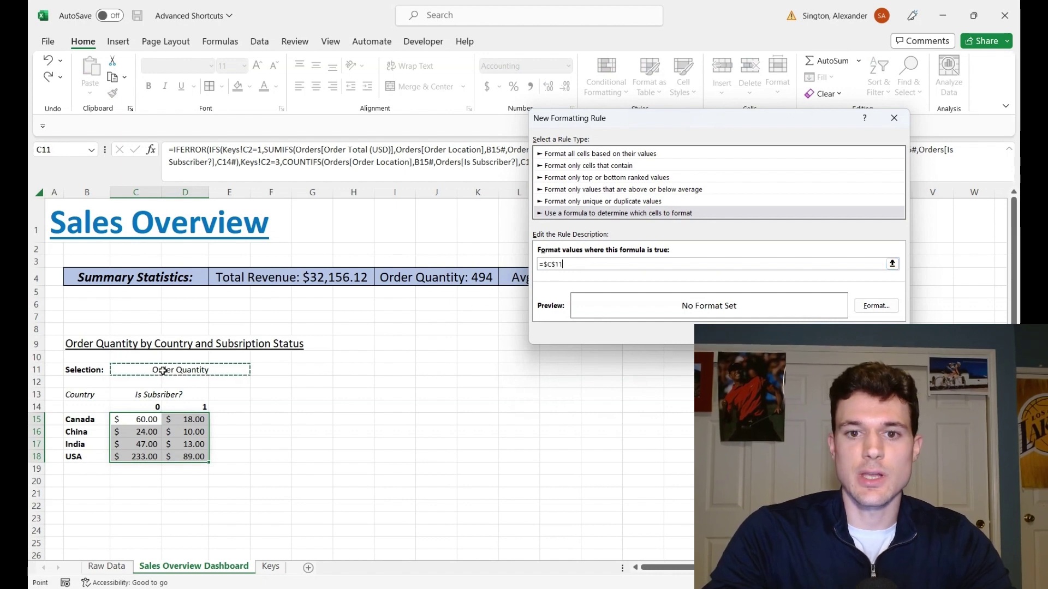
{"action": "type", "text": "="}
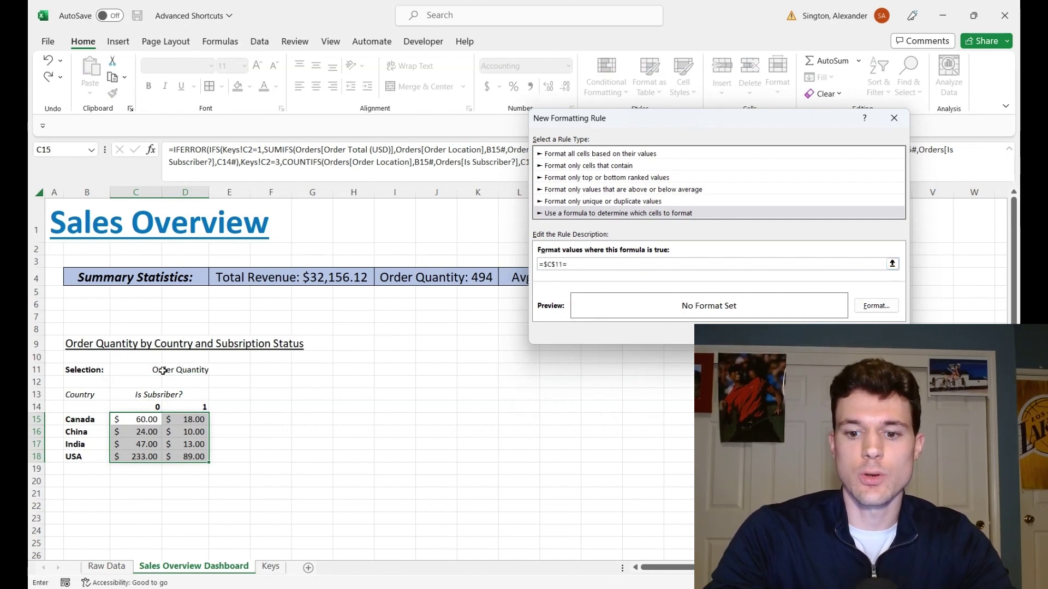
{"action": "type", "text": "\"Order Quantity"}
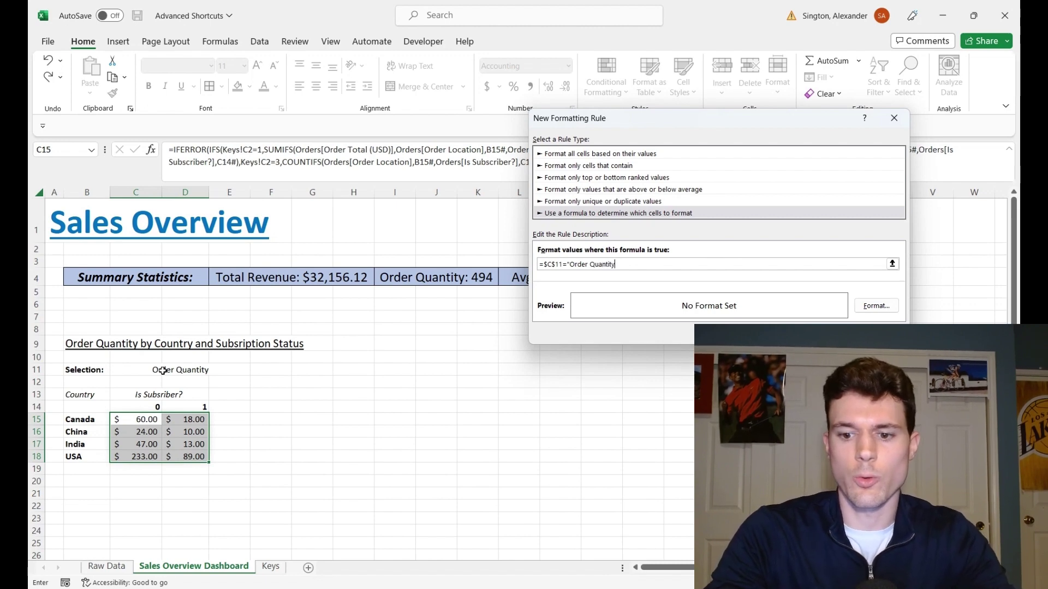
Give the rule a Number format with 0 decimal places and the 1000 separator, and apply the rule.
{"action": "left_click", "coordinate": [876, 306]}
{"action": "left_click", "coordinate": [575, 114]}
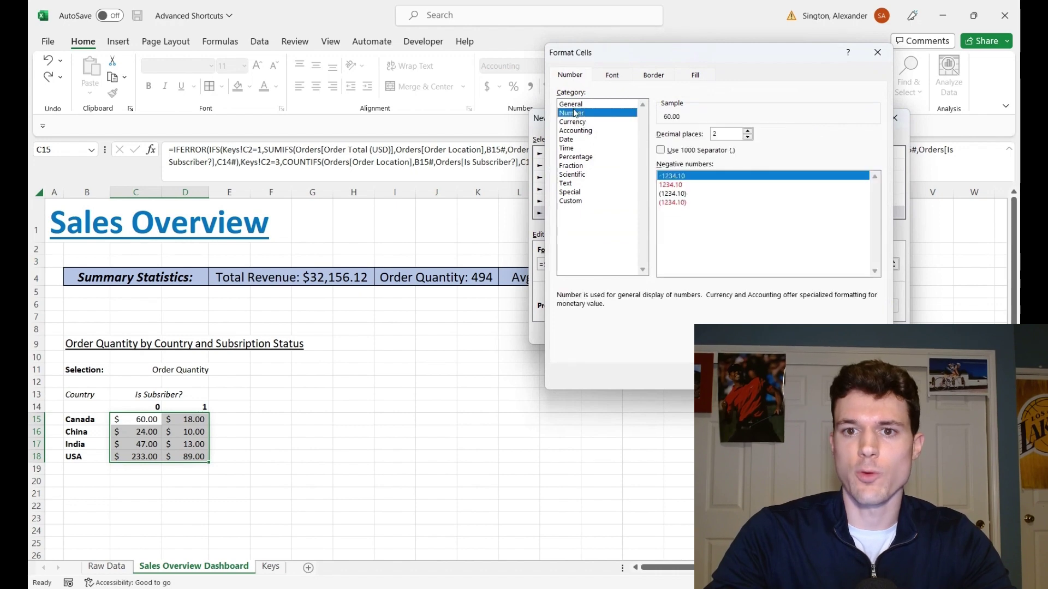
{"action": "left_click", "coordinate": [661, 151]}
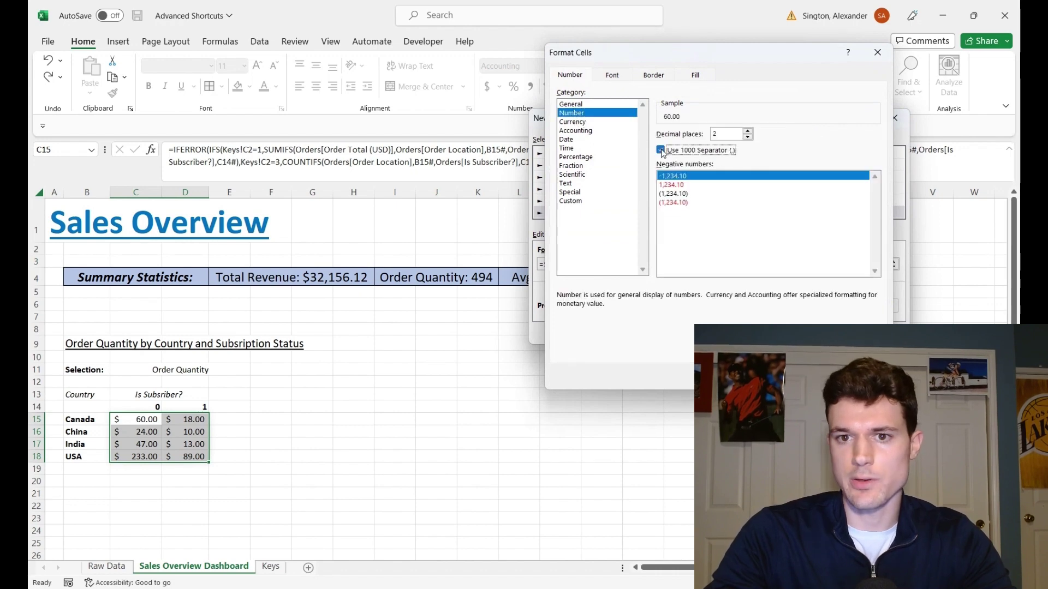
{"action": "left_click", "coordinate": [750, 138]}
{"action": "left_click", "coordinate": [750, 137]}
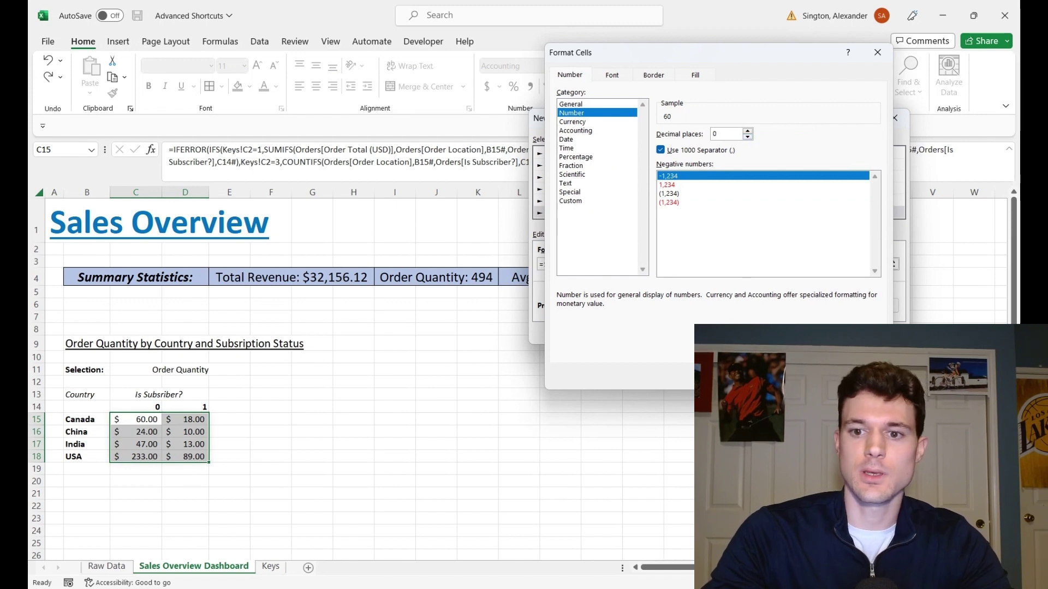
{"action": "key", "text": "Return"}
{"action": "key", "text": "Return"}
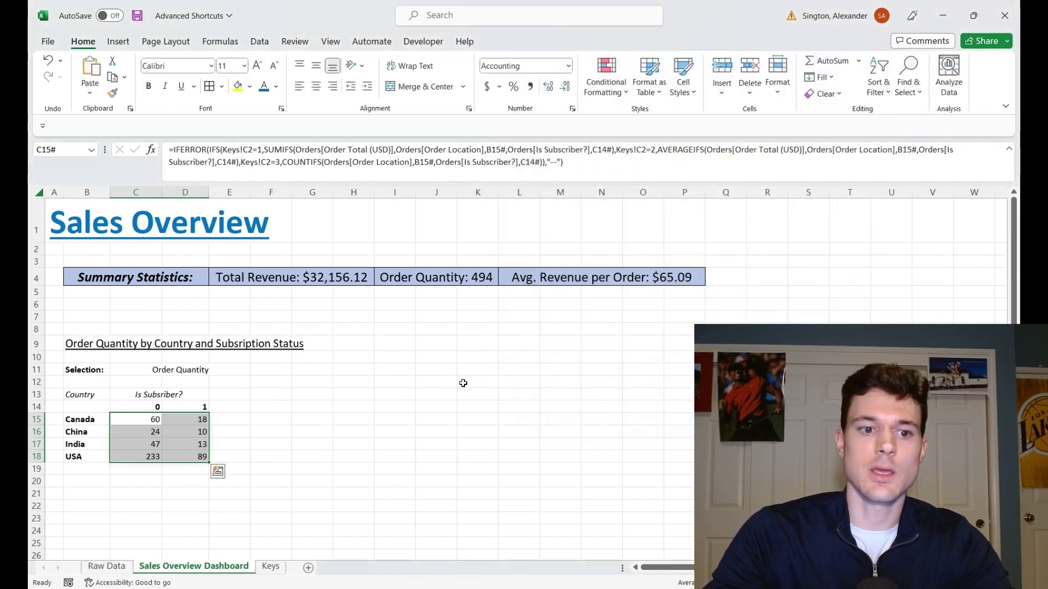
{"action": "left_click", "coordinate": [394, 382]}
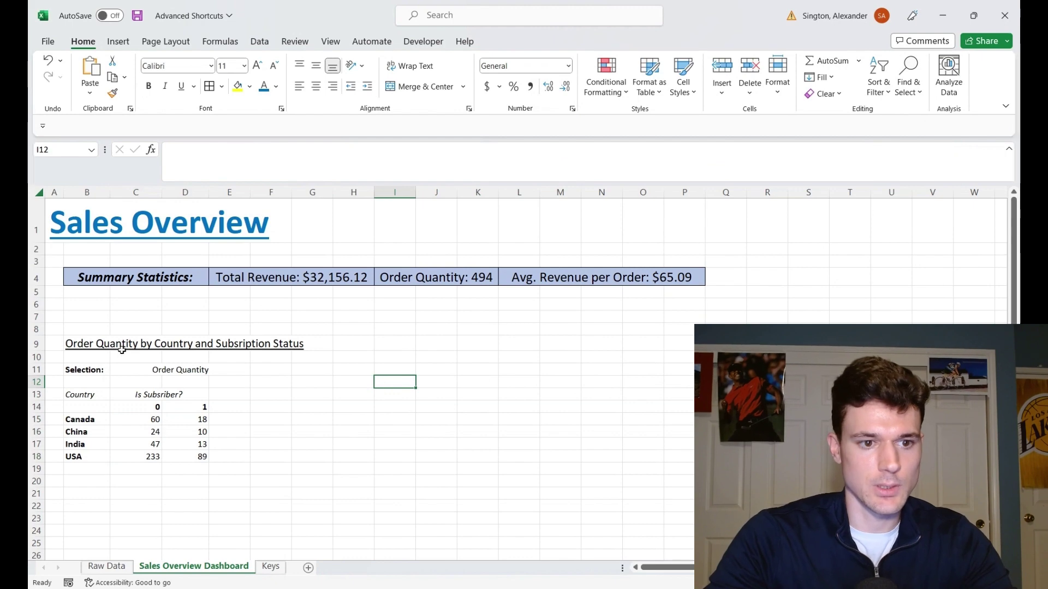
Center the contents of the selection row and country table in B11:E18.
{"action": "left_click", "coordinate": [91, 370]}
{"action": "key", "text": "shift+Right"}
{"action": "key", "text": "shift+Right"}
{"action": "key", "text": "shift+Right"}
{"action": "key", "text": "shift+Right"}
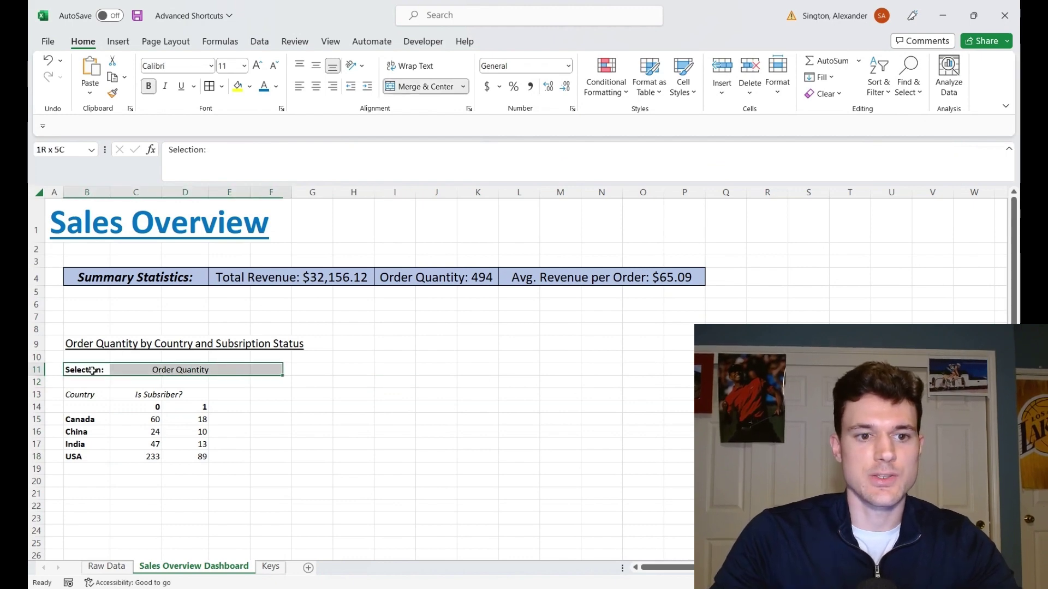
{"action": "key", "text": "shift+Left"}
{"action": "key", "text": "shift+Down"}
{"action": "key", "text": "shift+Down"}
{"action": "key", "text": "shift+Down"}
{"action": "key", "text": "shift+Down"}
{"action": "key", "text": "shift+Down"}
{"action": "key", "text": "shift+Down"}
{"action": "key", "text": "shift+Down"}
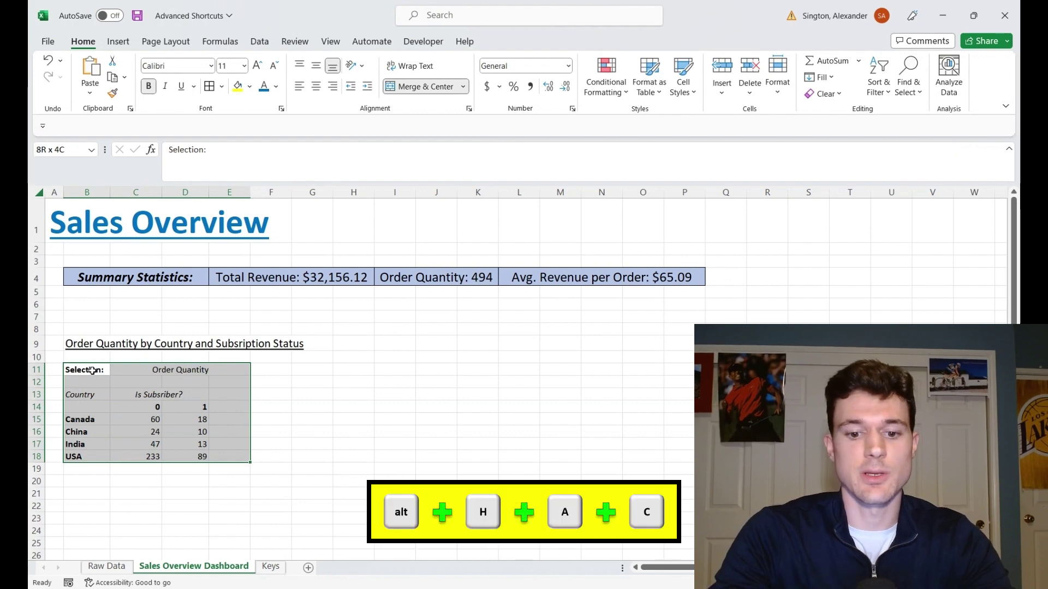
{"action": "key", "text": "alt"}
{"action": "key", "text": "h"}
{"action": "key", "text": "a"}
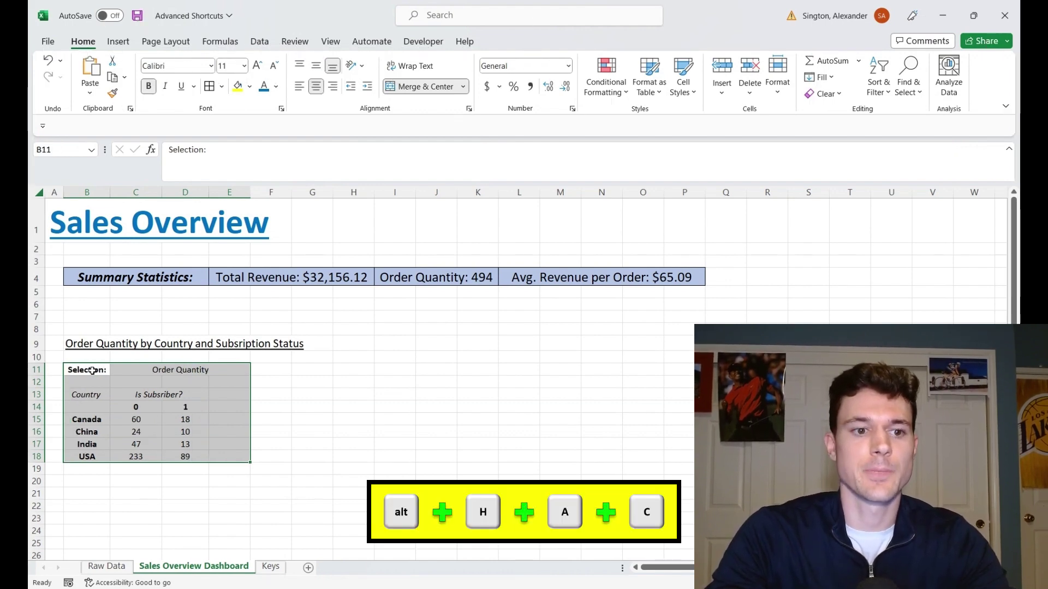
{"action": "key", "text": "c"}
{"action": "left_click", "coordinate": [91, 370]}
Fill the merged Selection dropdown cell C11 with standard yellow.
{"action": "left_click", "coordinate": [153, 370]}
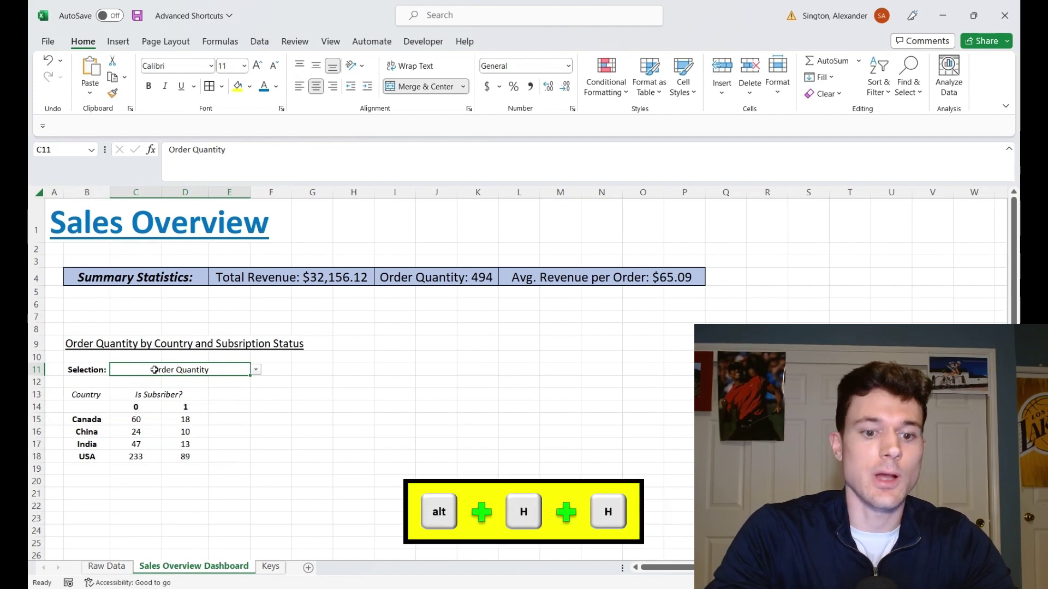
{"action": "key", "text": "alt+h"}
{"action": "key", "text": "h"}
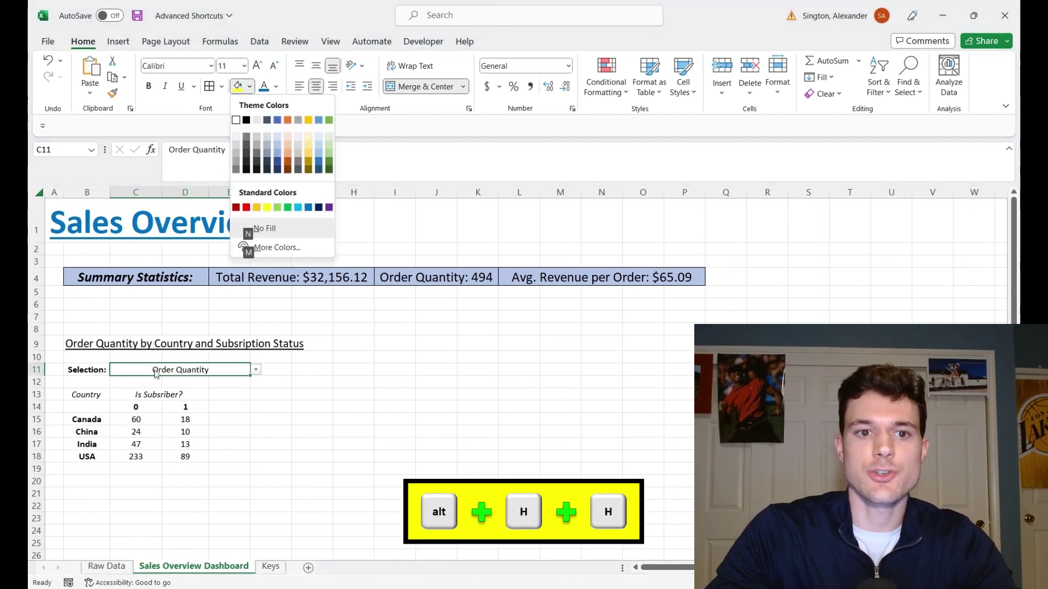
{"action": "key", "text": "Down"}
{"action": "key", "text": "Down"}
{"action": "key", "text": "Down"}
{"action": "key", "text": "Down"}
{"action": "key", "text": "Down"}
{"action": "key", "text": "Down"}
{"action": "key", "text": "Down"}
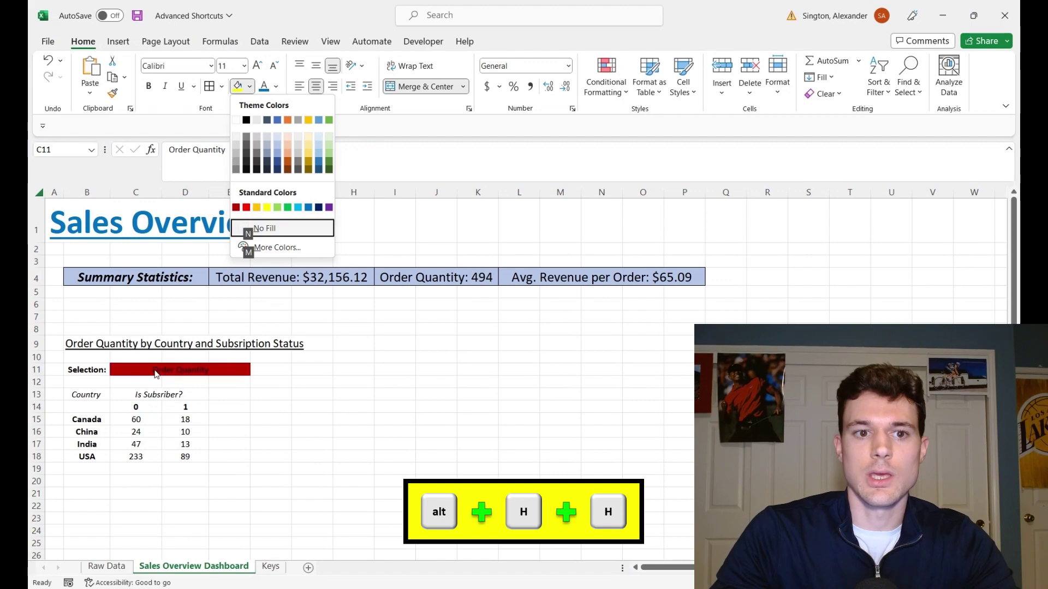
{"action": "key", "text": "Up"}
{"action": "key", "text": "Right"}
{"action": "key", "text": "Right"}
{"action": "key", "text": "Right"}
{"action": "key", "text": "Return"}
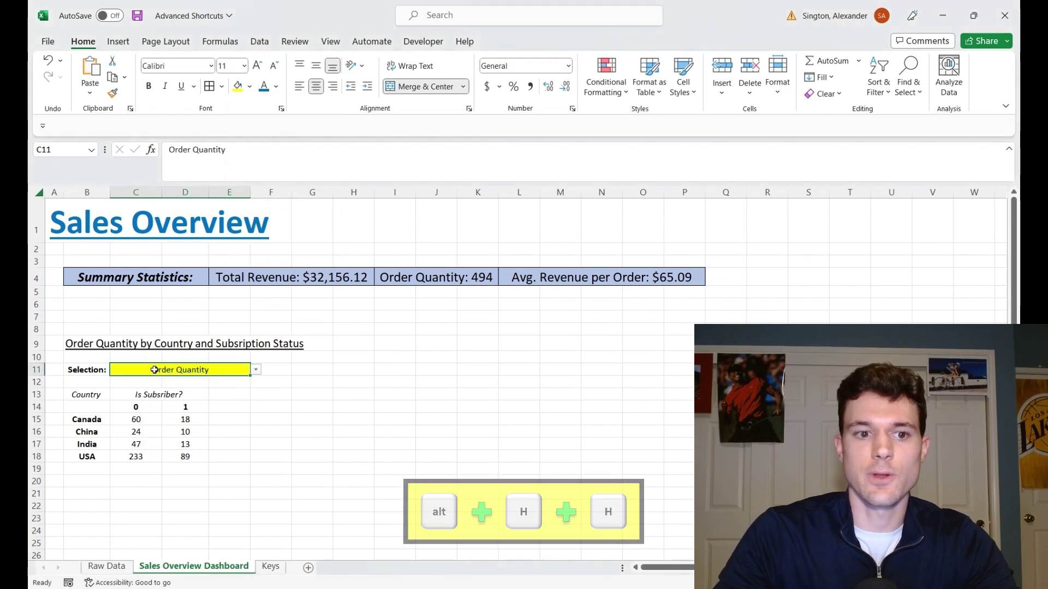
Add a note to cell B11 reading "Select a value in the dropdown list to the right.", replacing the default author text.
{"action": "key", "text": "Left"}
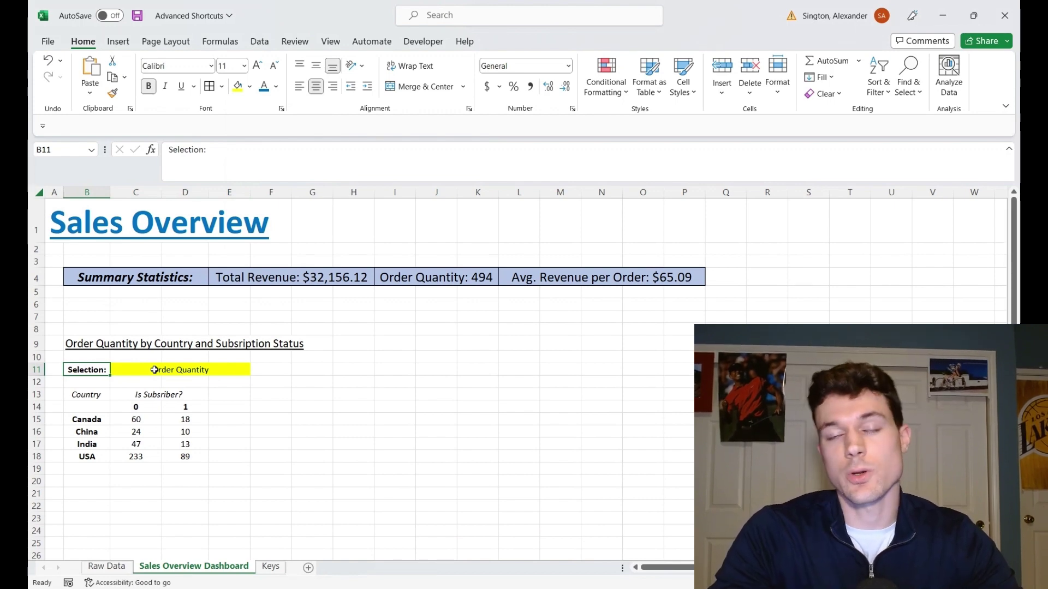
{"action": "key", "text": "shift+F2"}
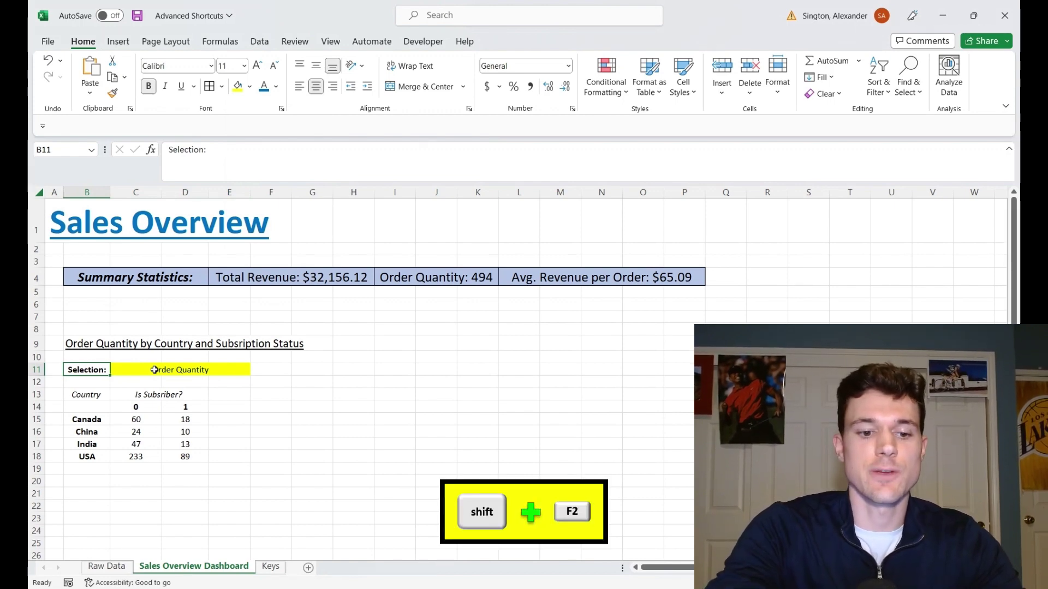
{"action": "key", "text": "shift+F2"}
{"action": "key", "text": "BackSpace"}
{"action": "key", "text": "BackSpace"}
{"action": "key", "text": "BackSpace"}
{"action": "key", "text": "BackSpace"}
{"action": "key", "text": "BackSpace"}
{"action": "key", "text": "BackSpace"}
{"action": "key", "text": "BackSpace"}
{"action": "key", "text": "BackSpace"}
{"action": "key", "text": "BackSpace"}
{"action": "key", "text": "BackSpace"}
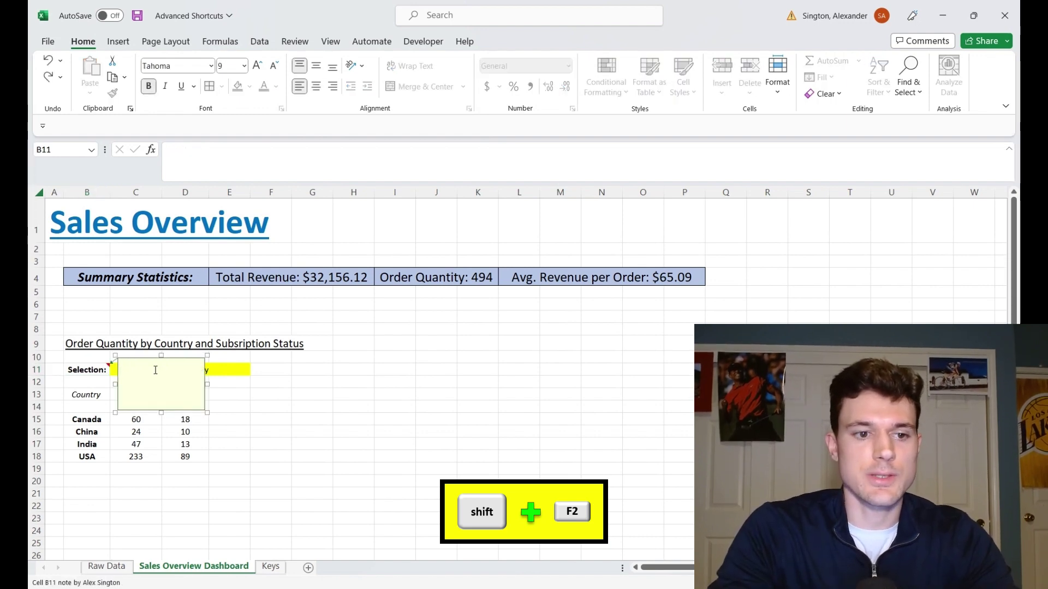
{"action": "type", "text": "Select a value"}
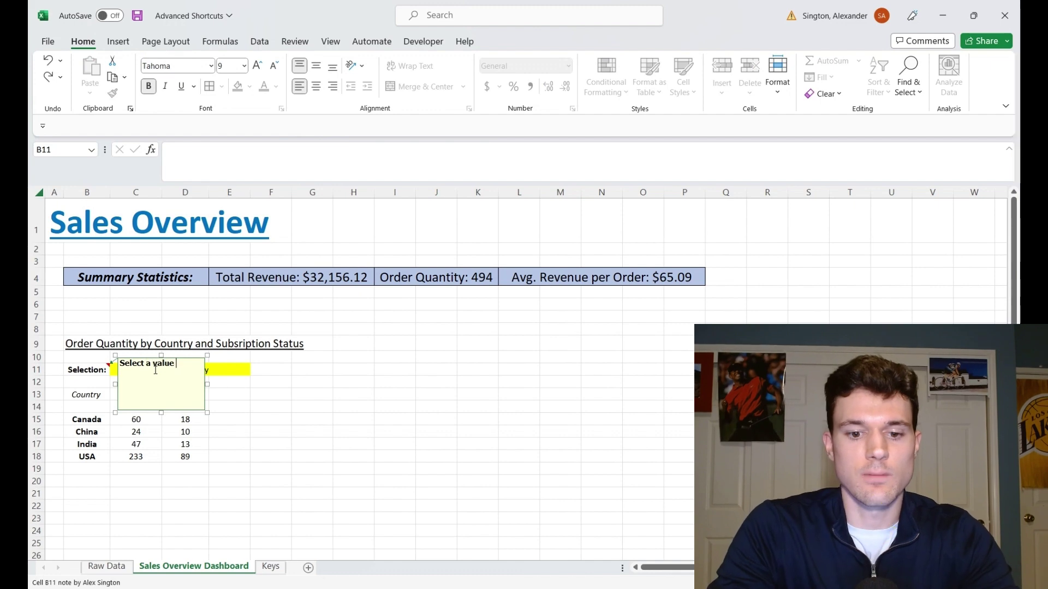
{"action": "type", "text": " in the dropdown"}
{"action": "key", "text": "BackSpace"}
{"action": "key", "text": "BackSpace"}
{"action": "key", "text": "BackSpace"}
{"action": "type", "text": "in the dropdown list to"}
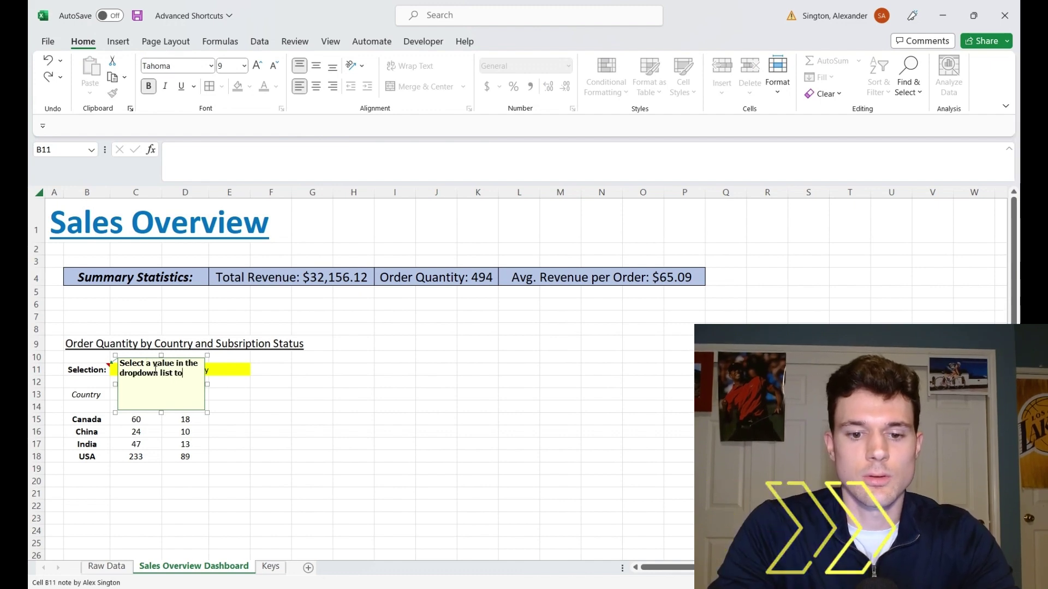
{"action": "type", "text": " the right."}
{"action": "left_click", "coordinate": [313, 413]}
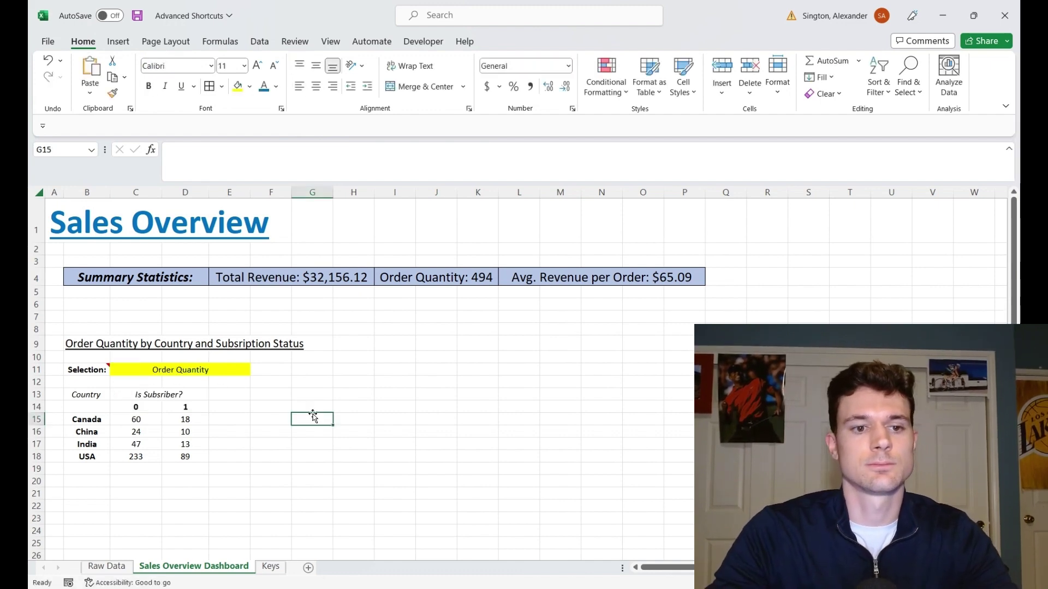
Apply All Borders to the country and subscriber table in B13:D18.
{"action": "left_click", "coordinate": [81, 394]}
{"action": "key", "text": "shift+Down"}
{"action": "key", "text": "shift+Down"}
{"action": "key", "text": "shift+Down"}
{"action": "key", "text": "shift+Down"}
{"action": "key", "text": "shift+Down"}
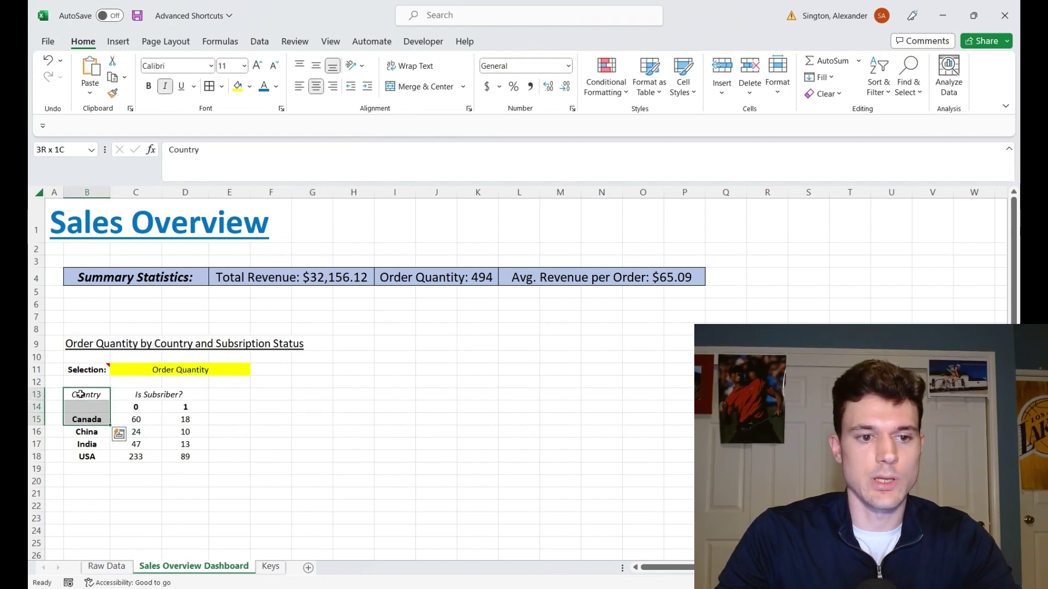
{"action": "key", "text": "shift+Right"}
{"action": "key", "text": "shift+Right"}
{"action": "key", "text": "shift+Right"}
{"action": "key", "text": "shift+Left"}
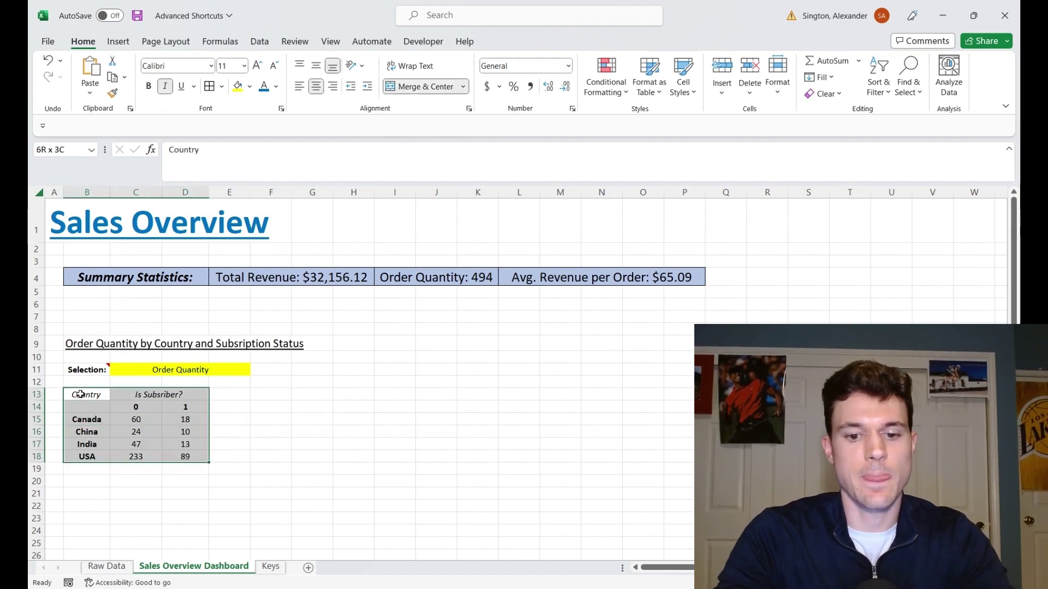
{"action": "key", "text": "alt"}
{"action": "key", "text": "h"}
{"action": "key", "text": "b"}
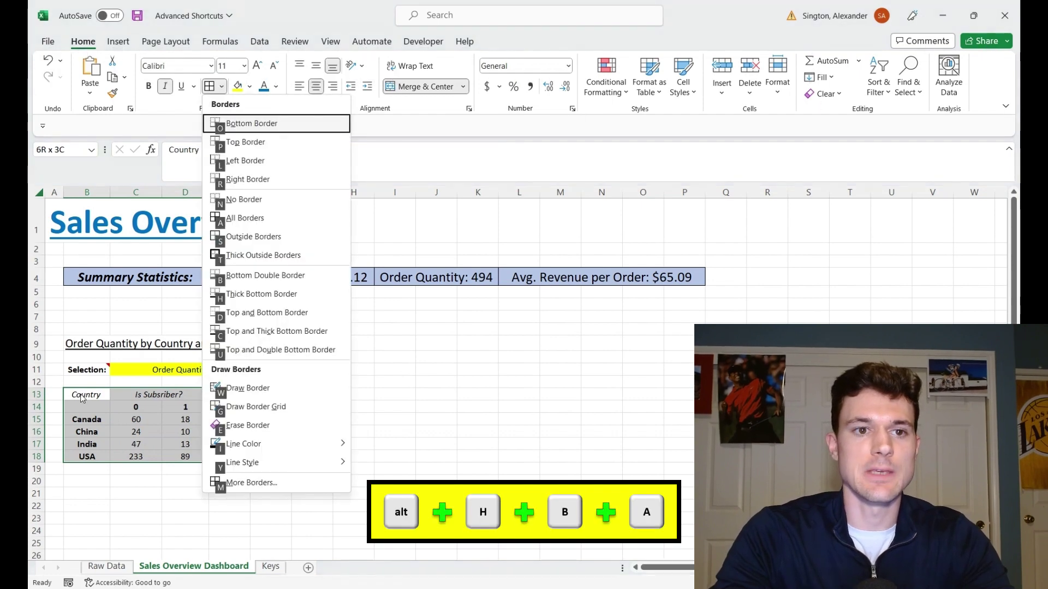
{"action": "key", "text": "a"}
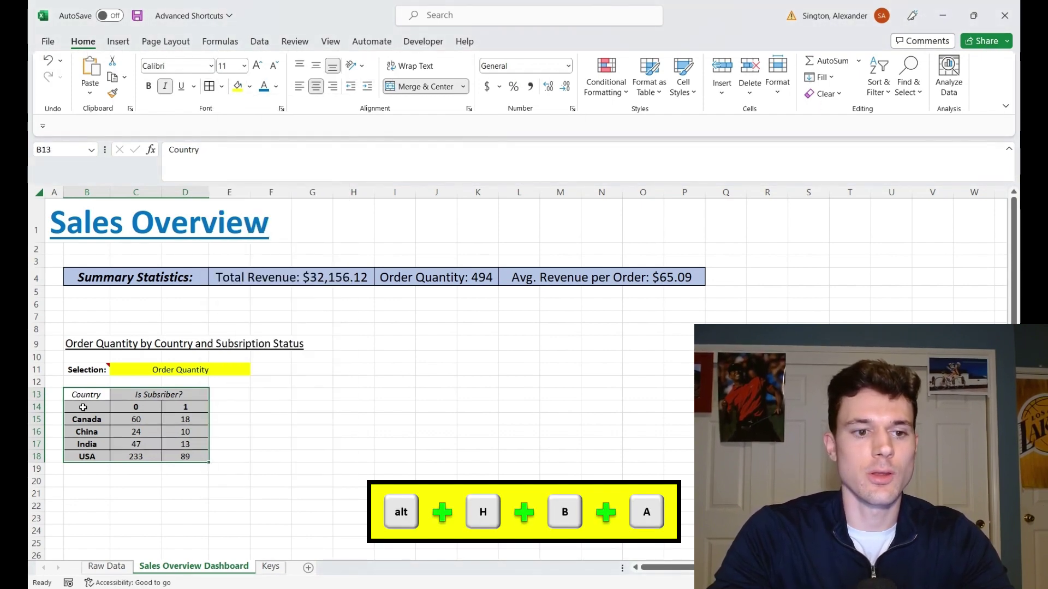
Fill the empty cell B14 below the Country header with light gray.
{"action": "left_click", "coordinate": [83, 407]}
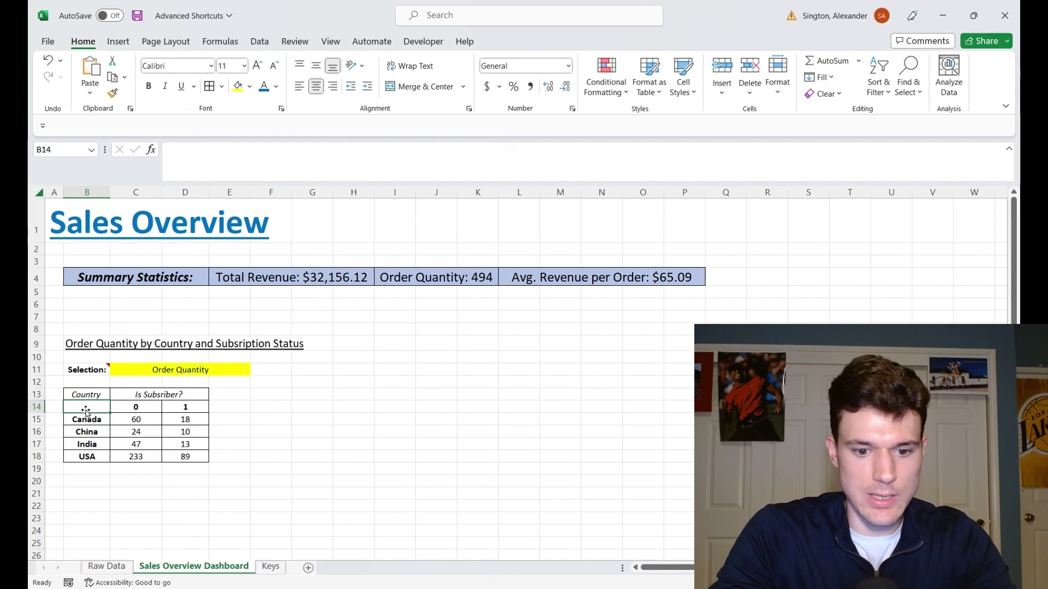
{"action": "key", "text": "alt"}
{"action": "key", "text": "h"}
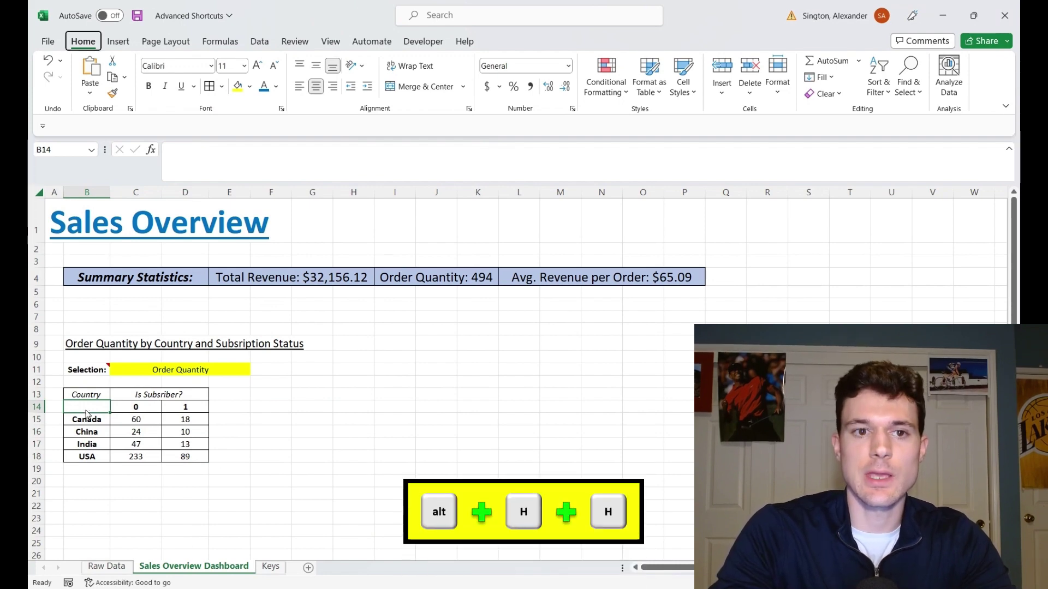
{"action": "key", "text": "h"}
{"action": "key", "text": "Down"}
{"action": "key", "text": "Down"}
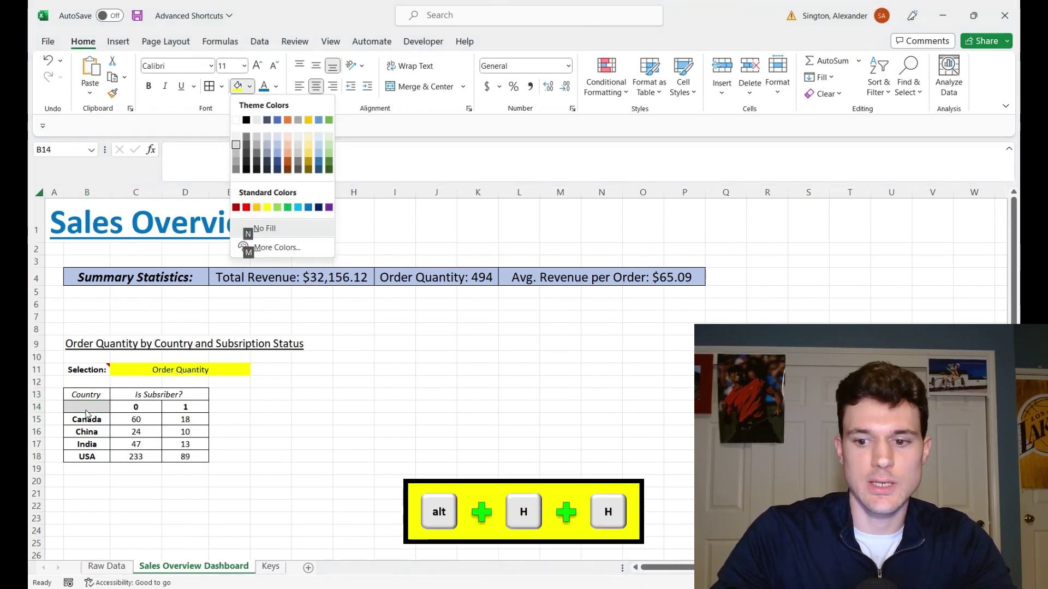
{"action": "key", "text": "Return"}
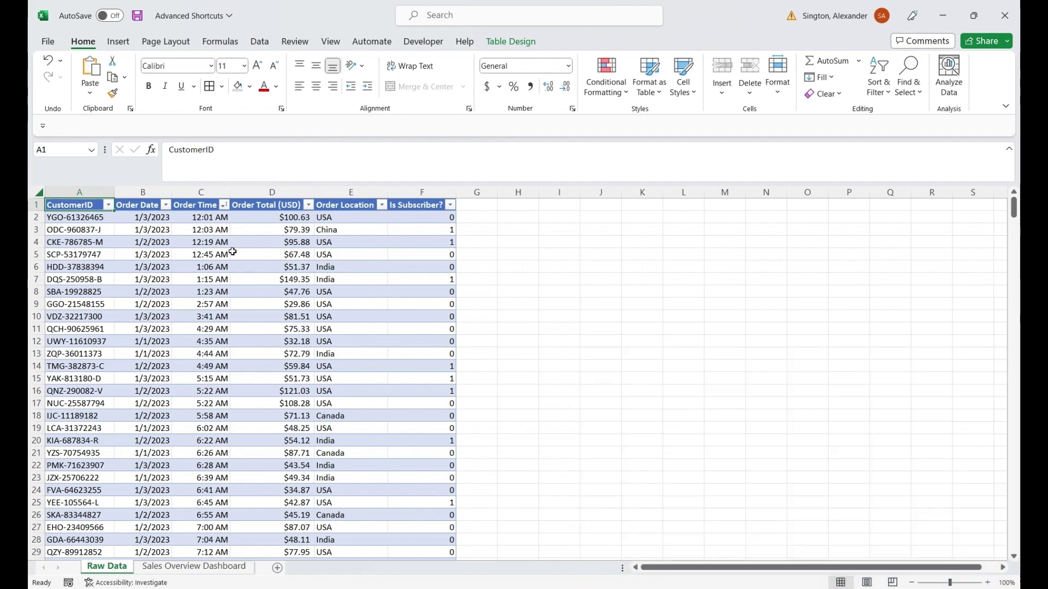
Insert a histogram of the whole Order Time column from the Raw Data sheet's table.
{"action": "key", "text": "Right"}
{"action": "key", "text": "Right"}
{"action": "key", "text": "Down"}
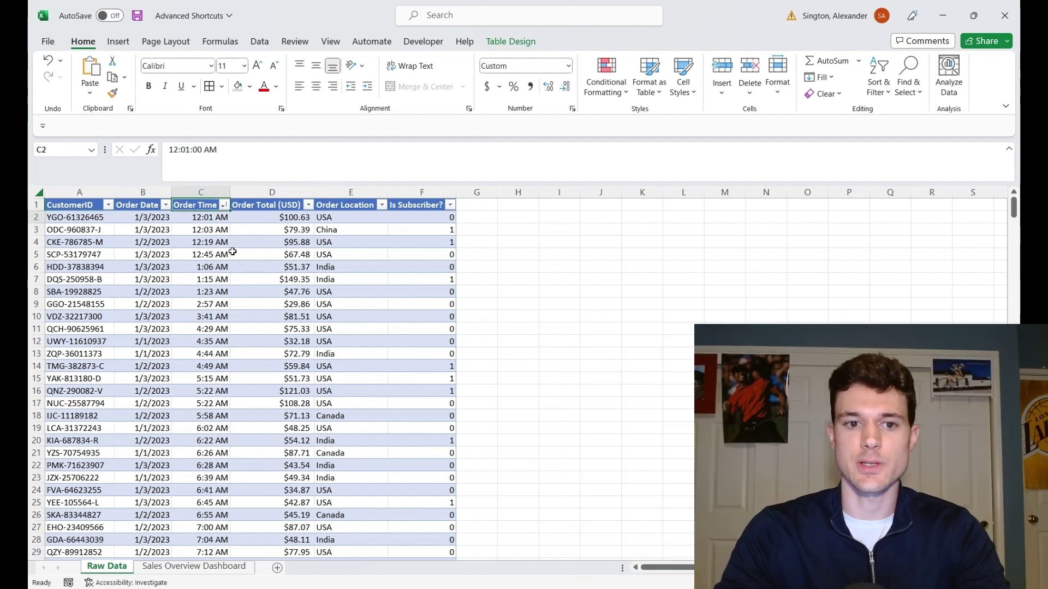
{"action": "key", "text": "ctrl+space"}
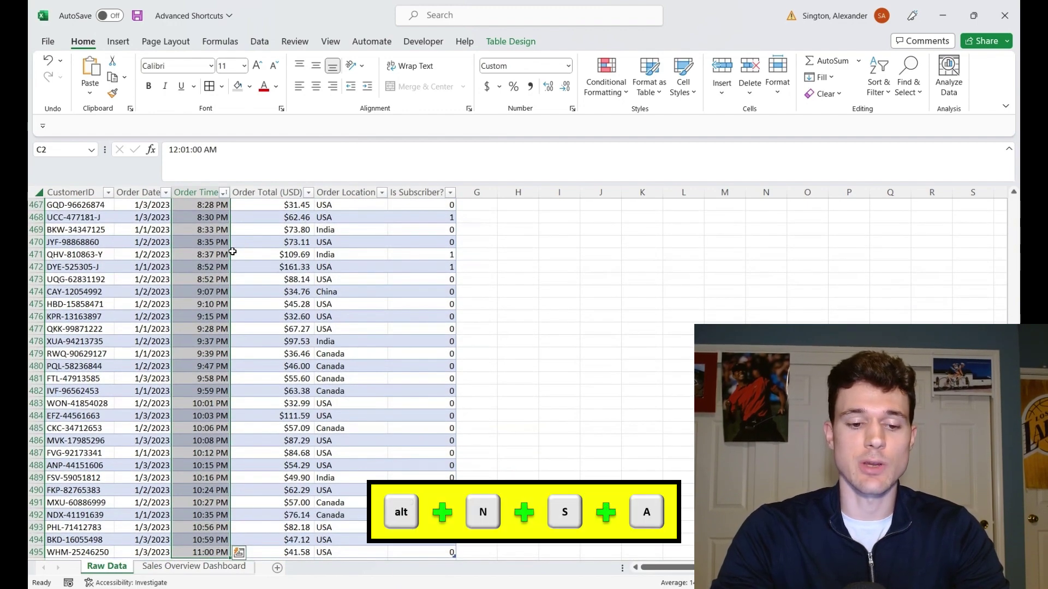
{"action": "key", "text": "alt"}
{"action": "key", "text": "n"}
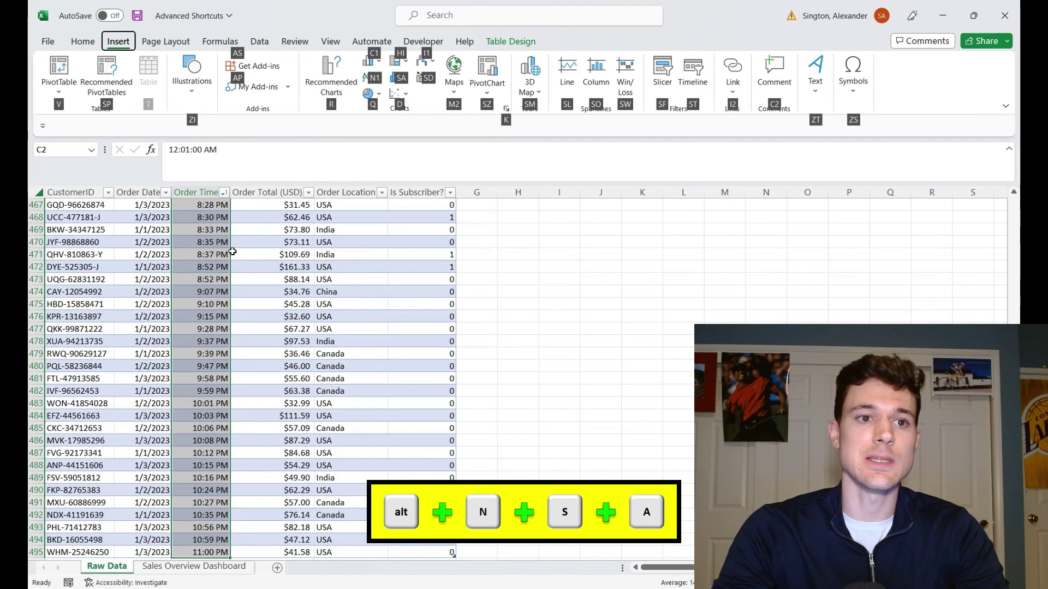
{"action": "key", "text": "s"}
{"action": "key", "text": "a"}
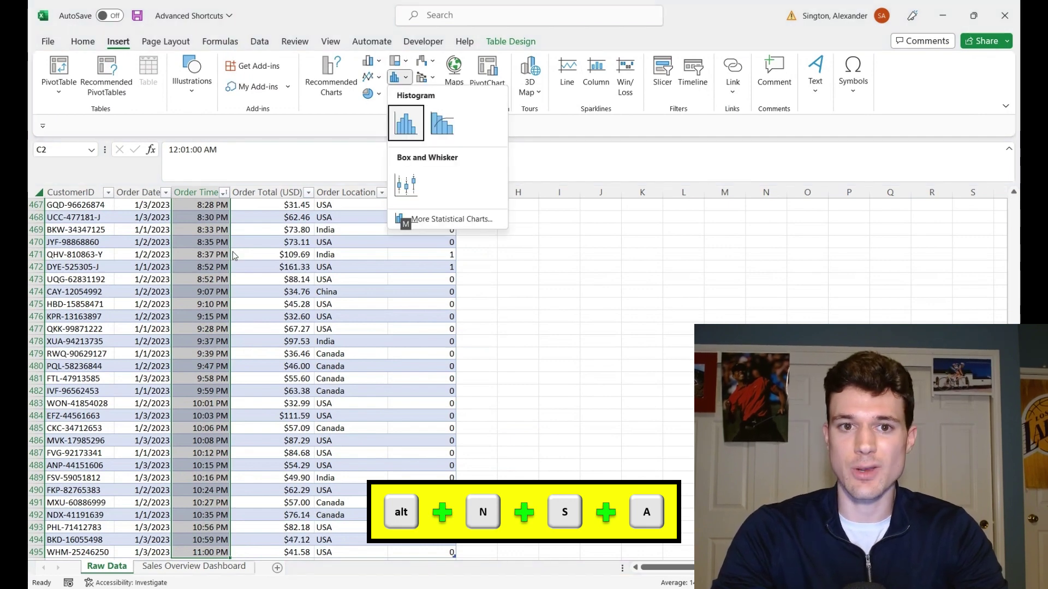
{"action": "key", "text": "Return"}
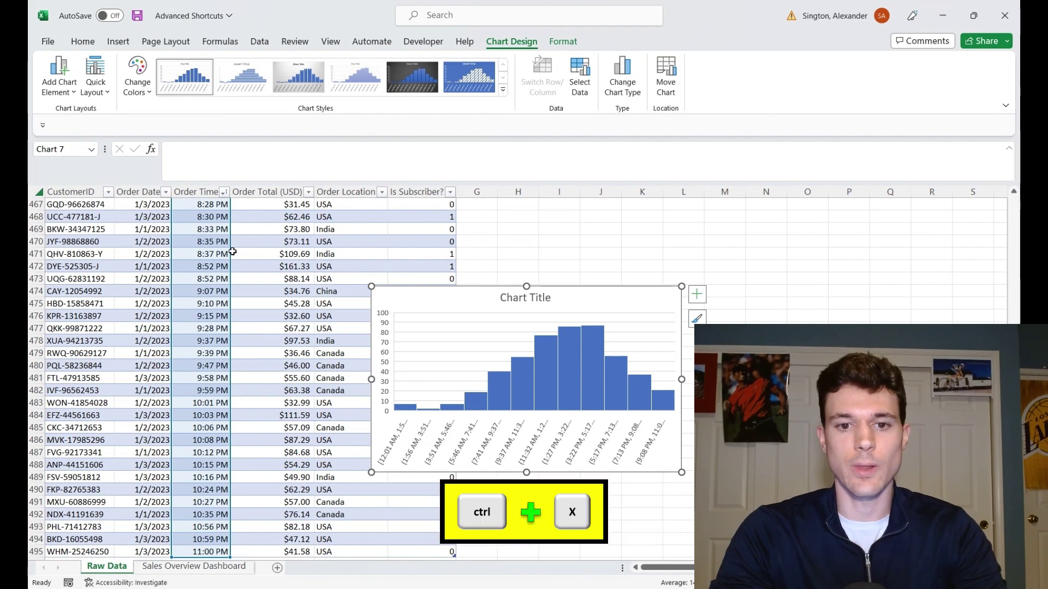
Move the Order Time histogram from the Raw Data sheet to cell G14 of the Sales Overview Dashboard sheet.
{"action": "key", "text": "ctrl+x"}
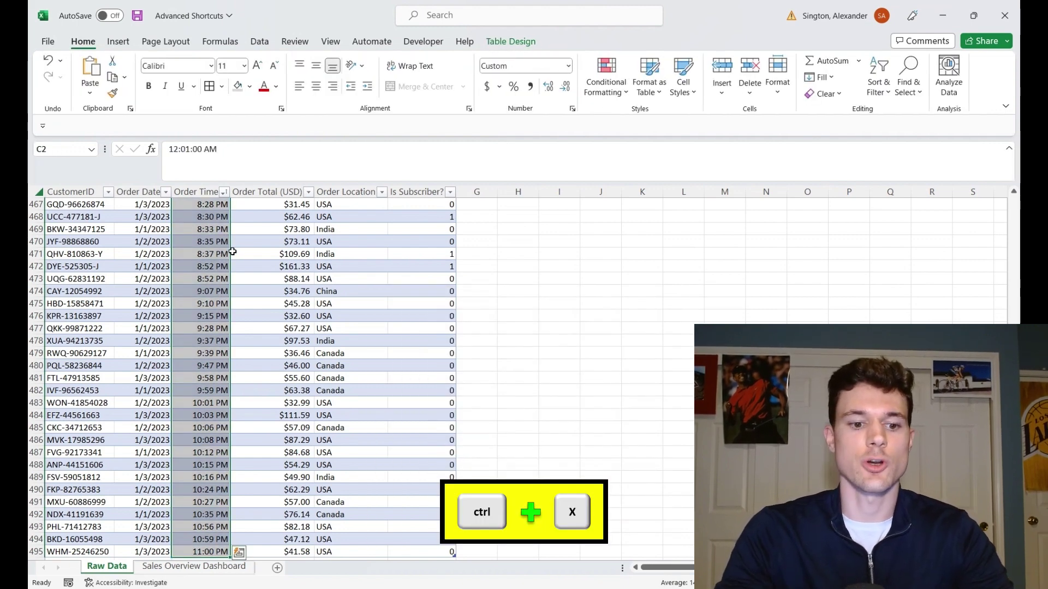
{"action": "key", "text": "ctrl+Page_Down"}
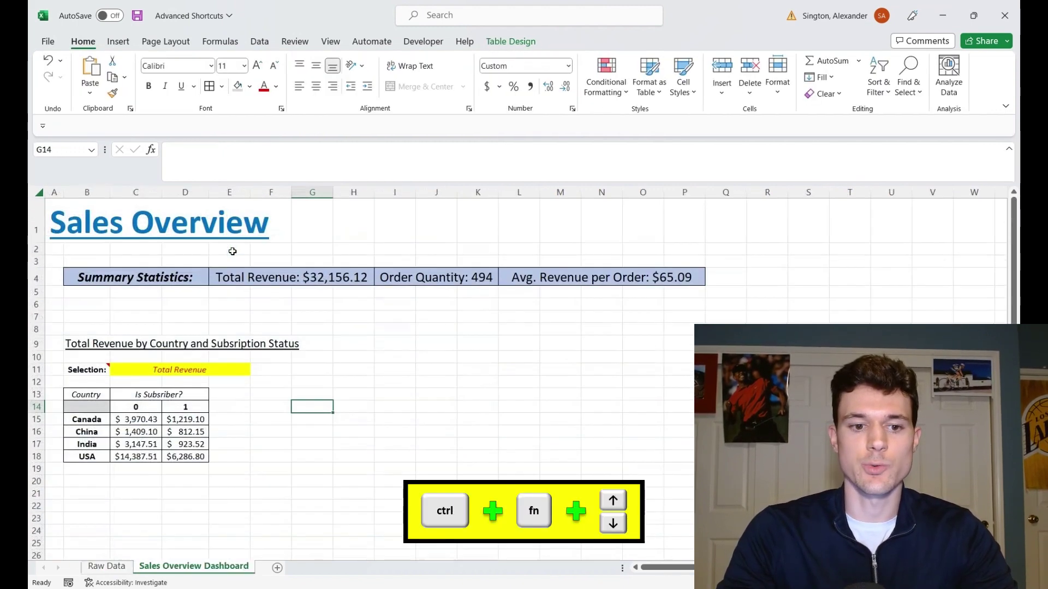
{"action": "key", "text": "ctrl+v"}
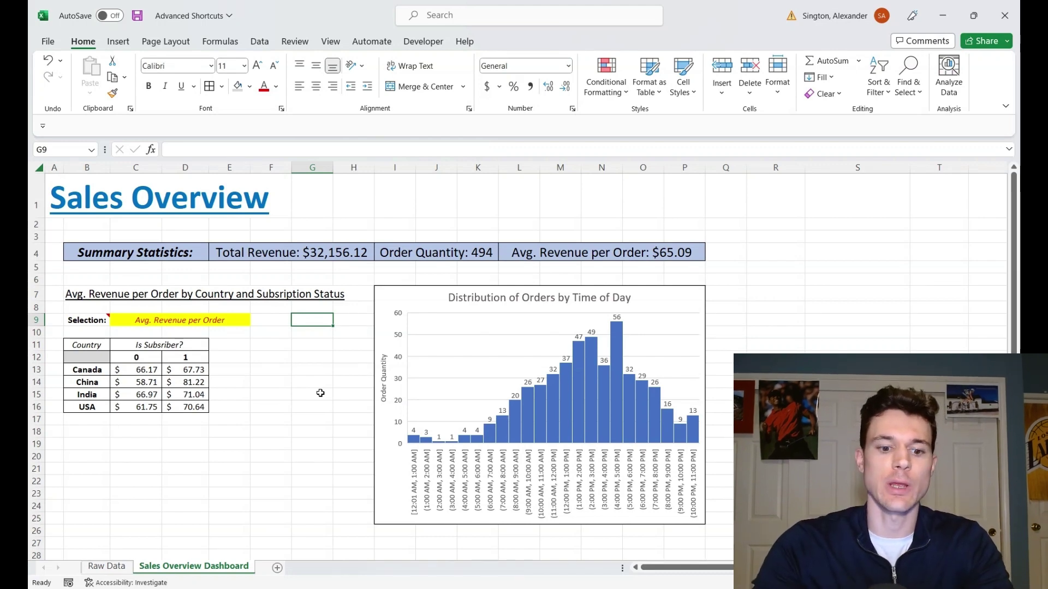
Create a PivotTable from the Orders table, placed on the existing Sales Overview Dashboard sheet at cell R11.
{"action": "key", "text": "alt+n"}
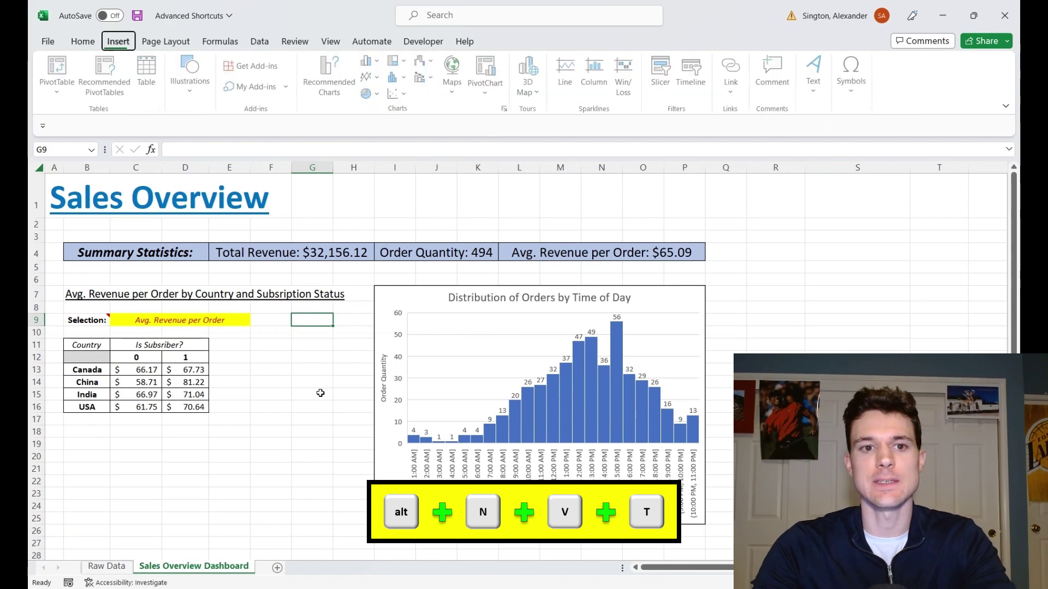
{"action": "key", "text": "v"}
{"action": "key", "text": "t"}
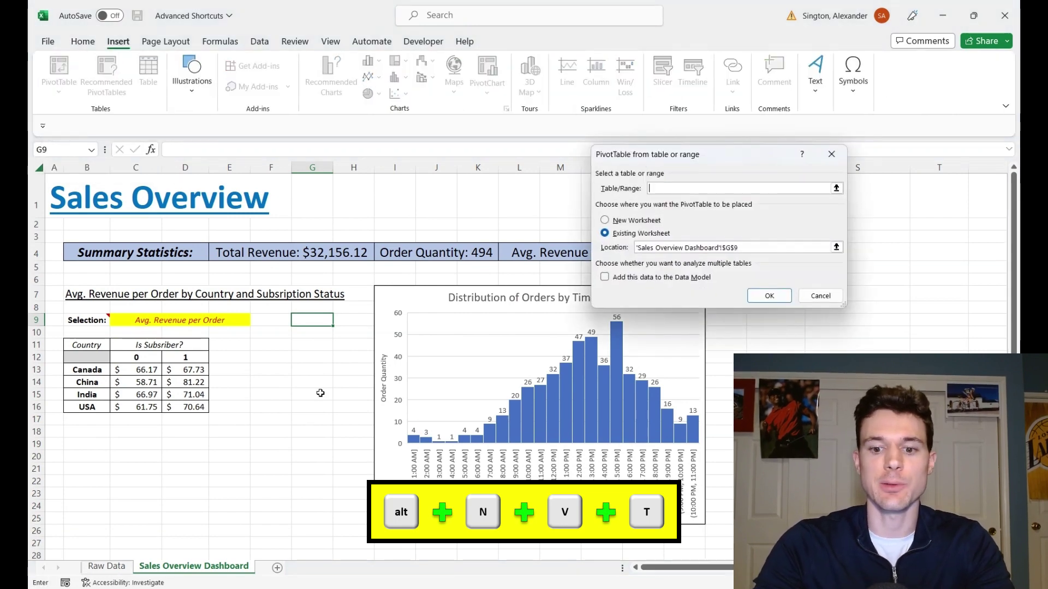
{"action": "type", "text": "Orders"}
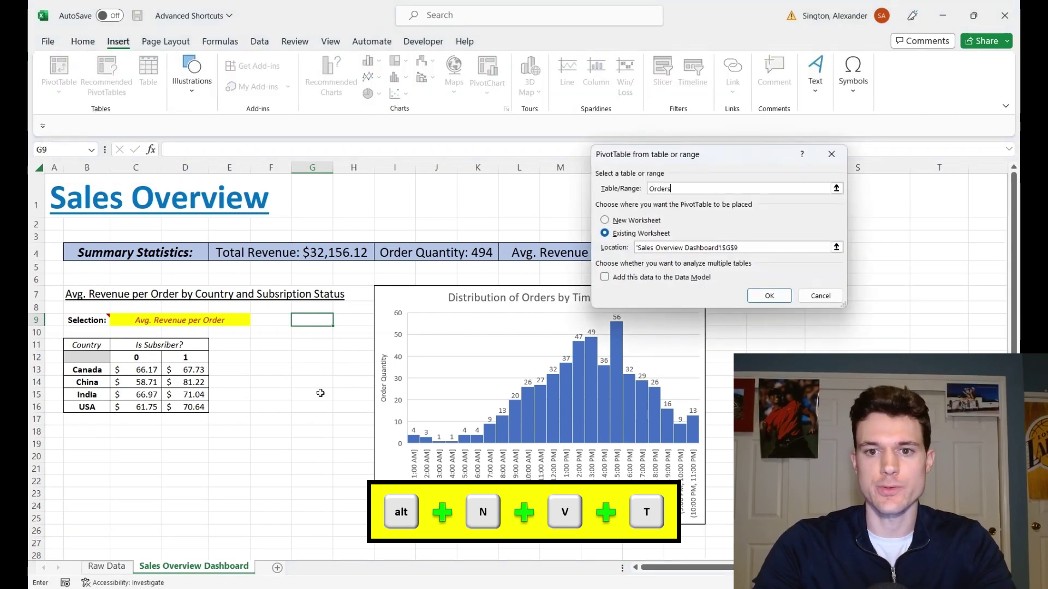
{"action": "left_click", "coordinate": [835, 248]}
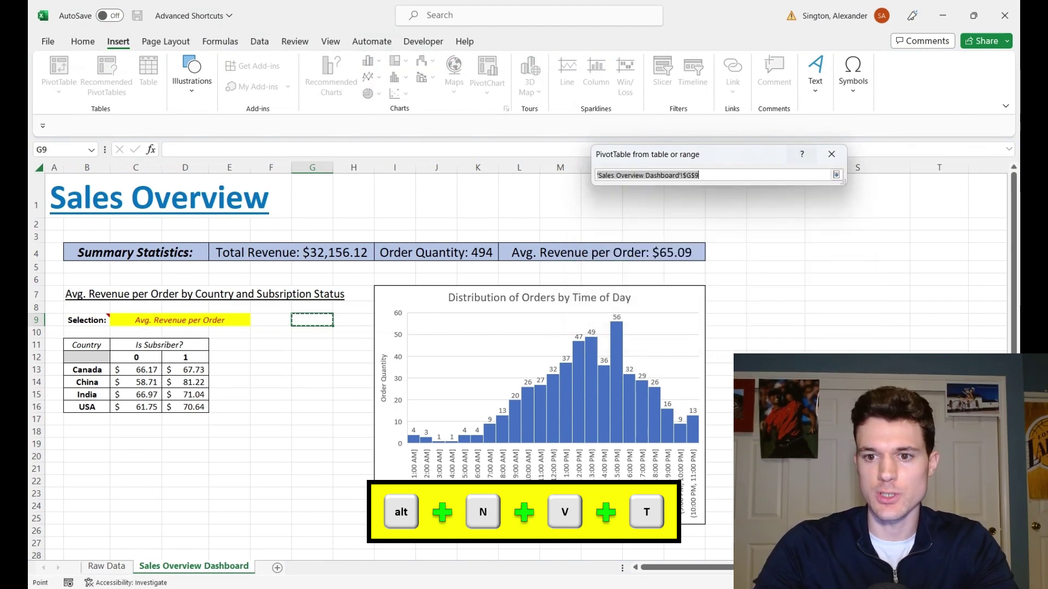
{"action": "left_click", "coordinate": [786, 346]}
{"action": "key", "text": "Return"}
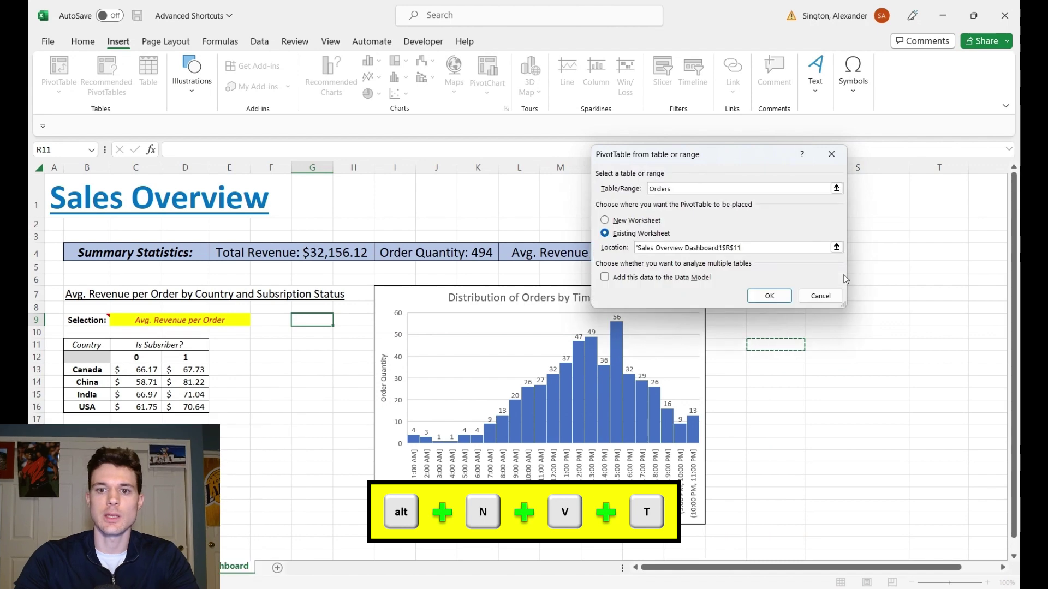
{"action": "key", "text": "Return"}
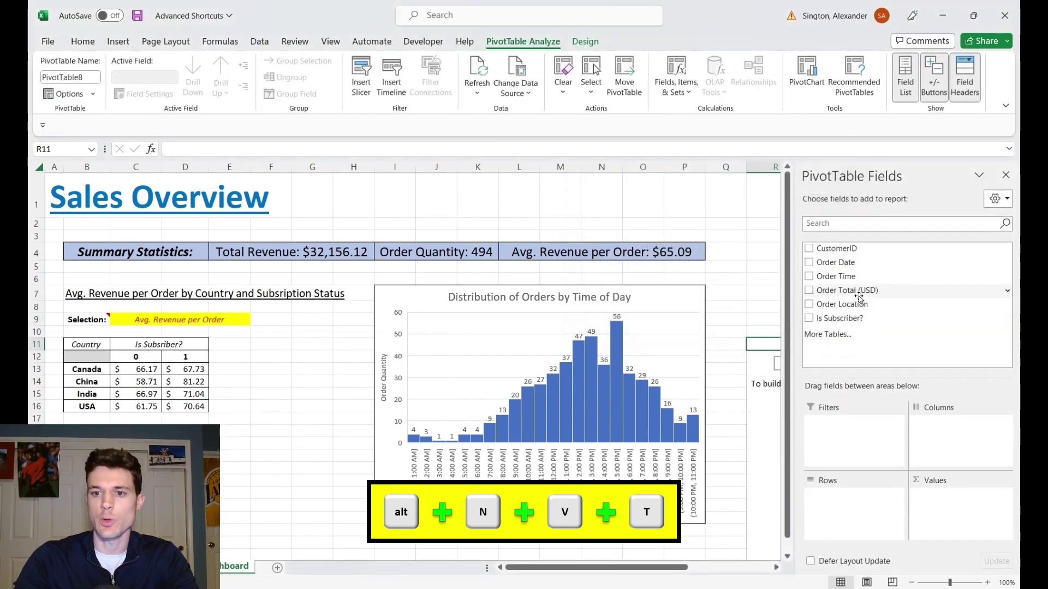
Add Order Date as rows and the sum of Order Total (USD) as values, and name the PivotTable daily_revenue.
{"action": "left_click", "coordinate": [809, 264]}
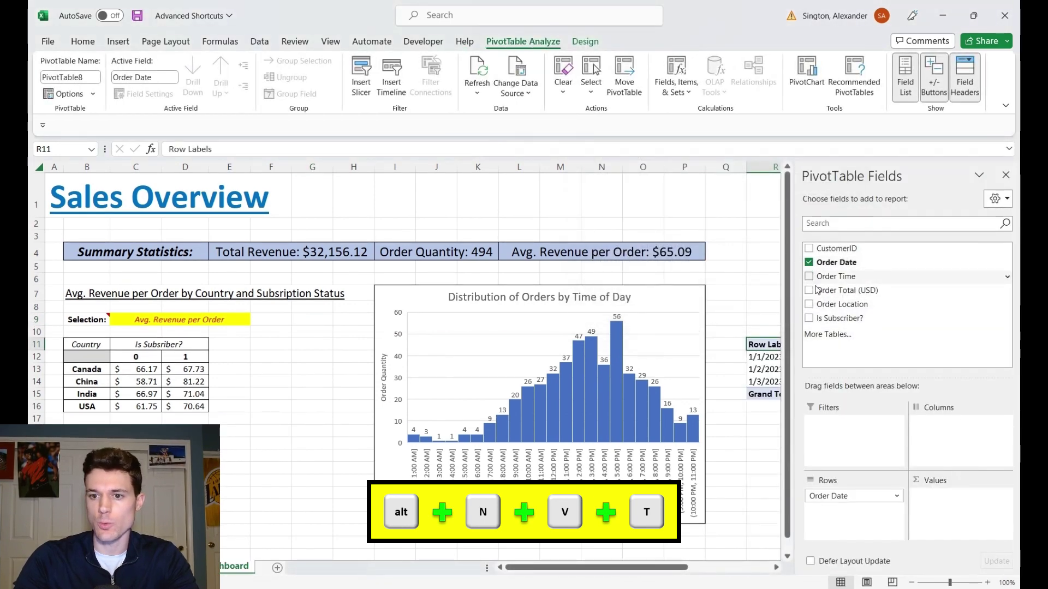
{"action": "left_click", "coordinate": [810, 291]}
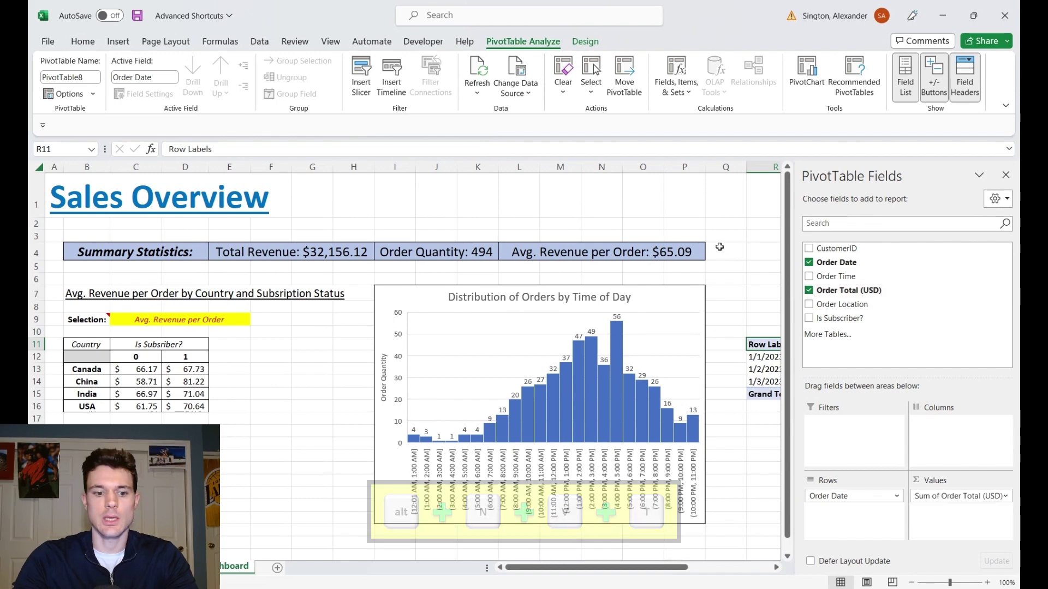
{"action": "key", "text": "alt"}
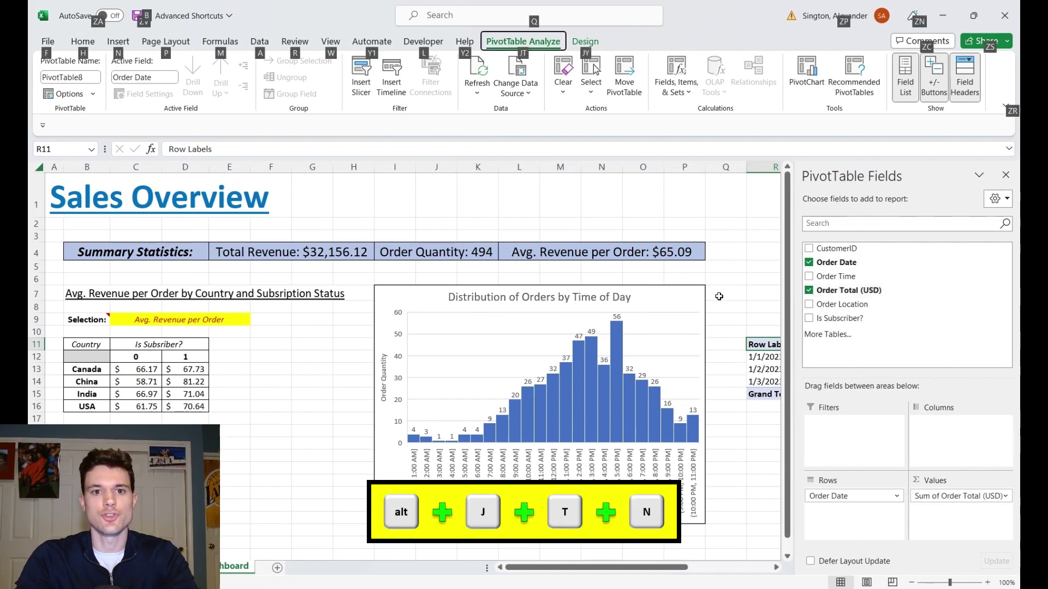
{"action": "key", "text": "j"}
{"action": "key", "text": "t"}
{"action": "key", "text": "n"}
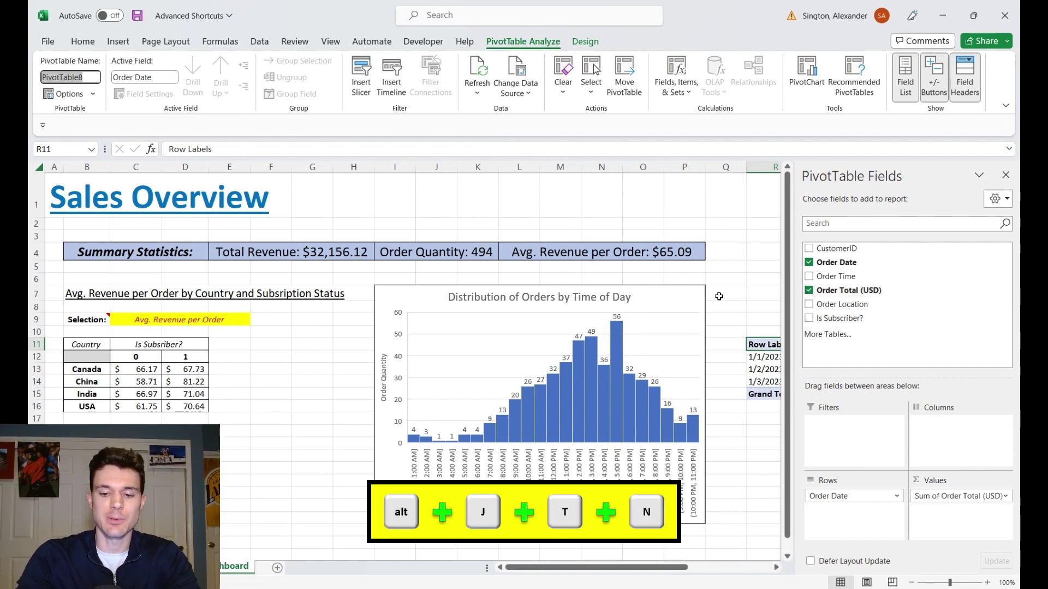
{"action": "type", "text": "da"}
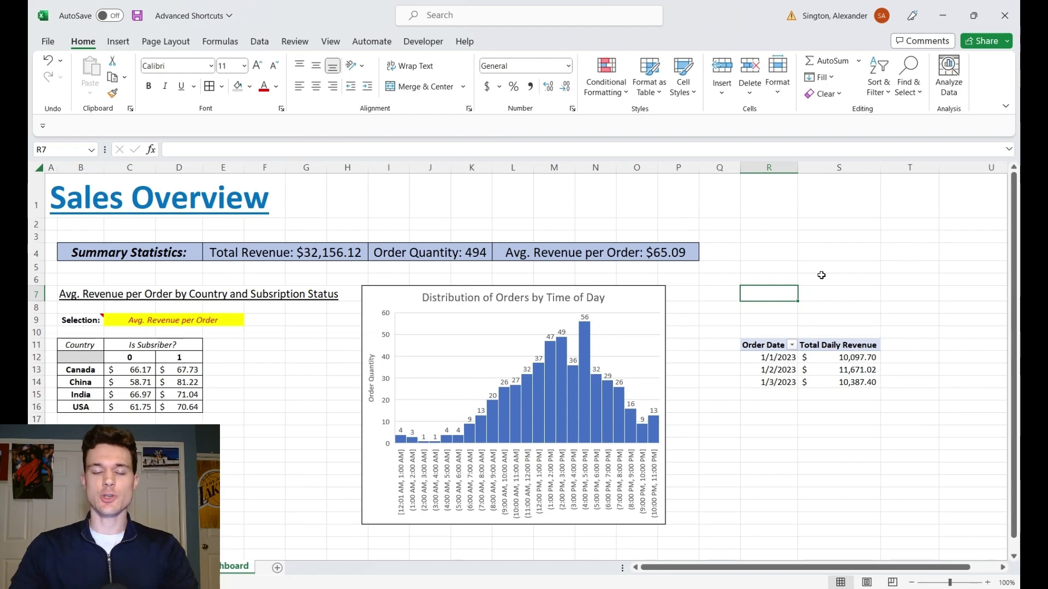
Insert a Line PivotChart from the daily_revenue PivotTable and place it just right of the order distribution histogram, covering the PivotTable.
{"action": "key", "text": "Down"}
{"action": "key", "text": "Down"}
{"action": "key", "text": "Down"}
{"action": "key", "text": "Down"}
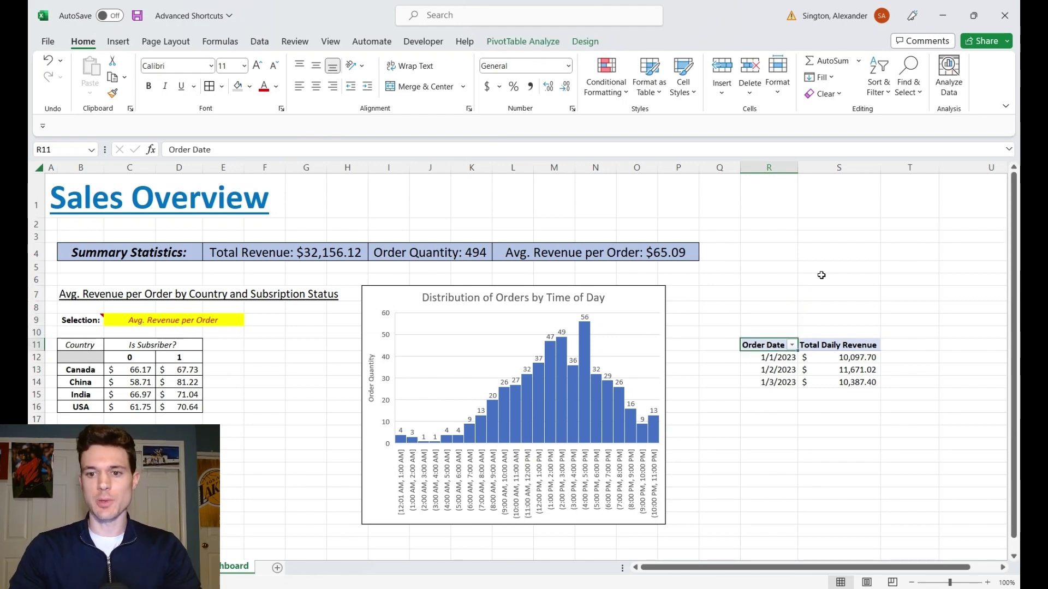
{"action": "key", "text": "alt"}
{"action": "key", "text": "j"}
{"action": "key", "text": "t"}
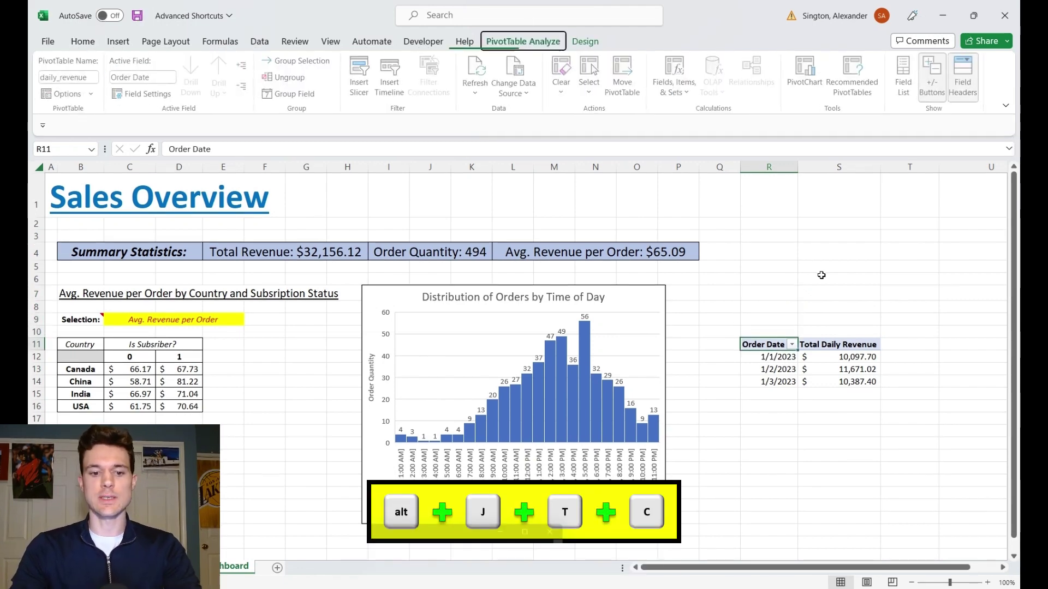
{"action": "key", "text": "c"}
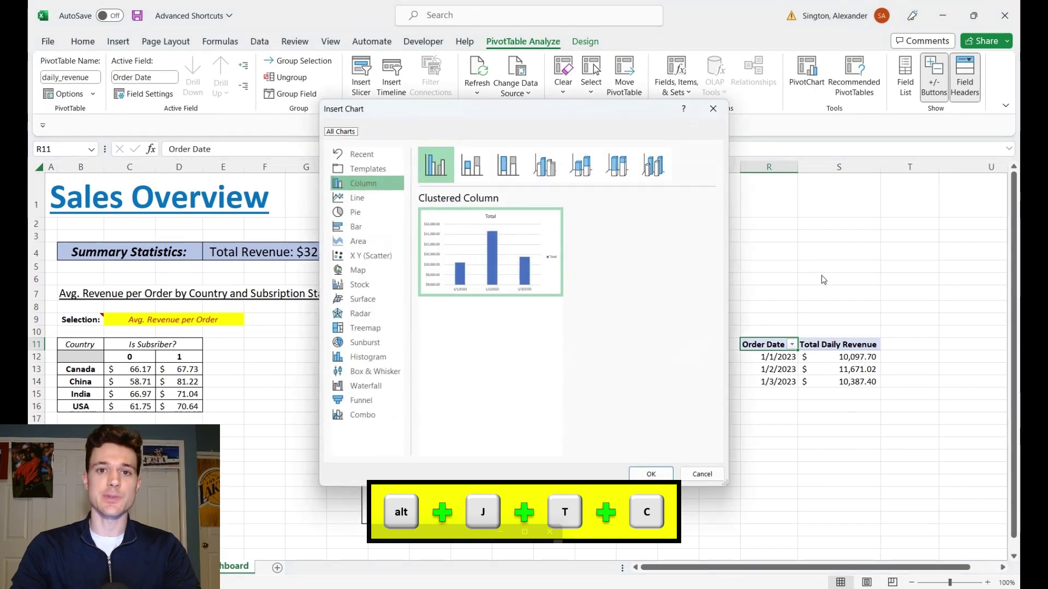
{"action": "left_click", "coordinate": [375, 200]}
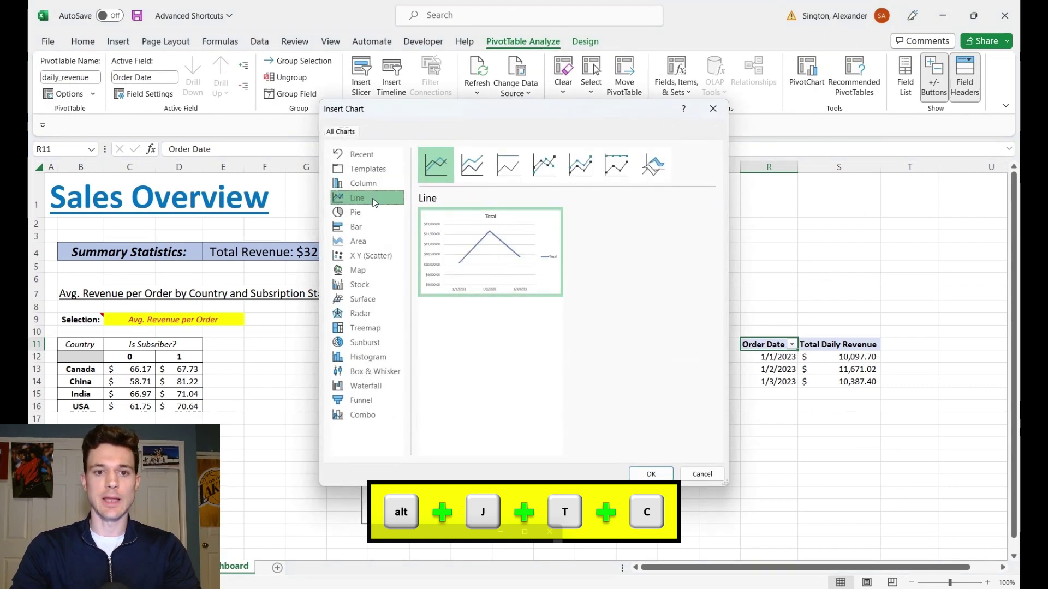
{"action": "key", "text": "Return"}
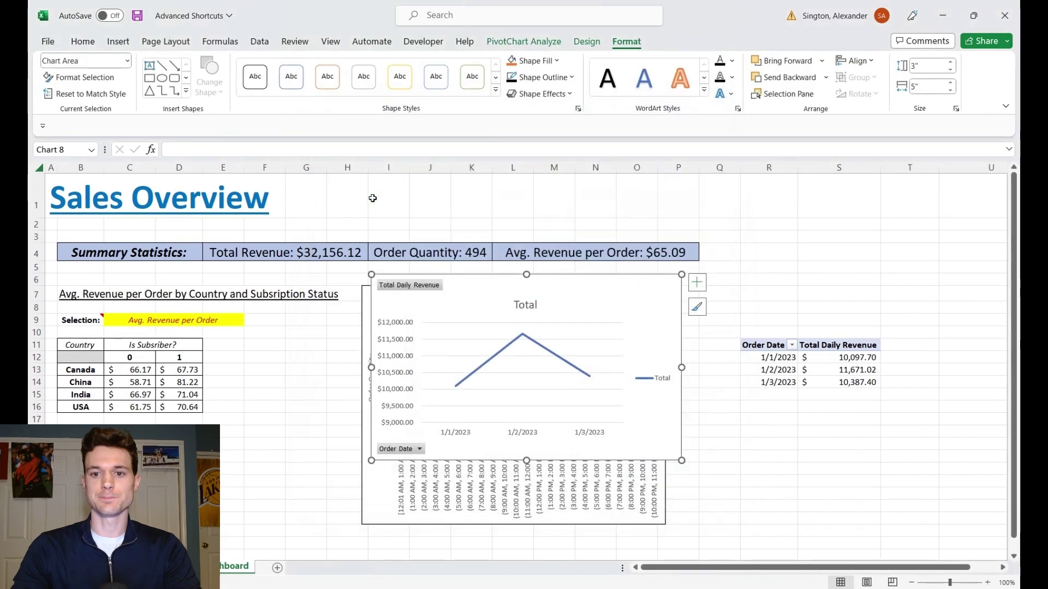
{"action": "left_click_drag", "start_coordinate": [581, 292], "coordinate": [888, 301]}
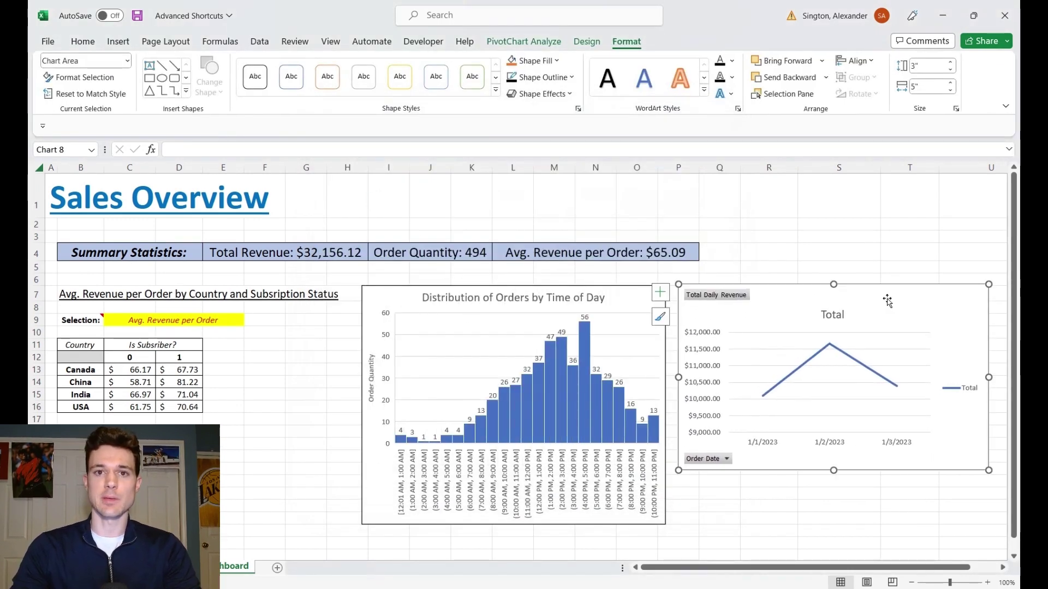